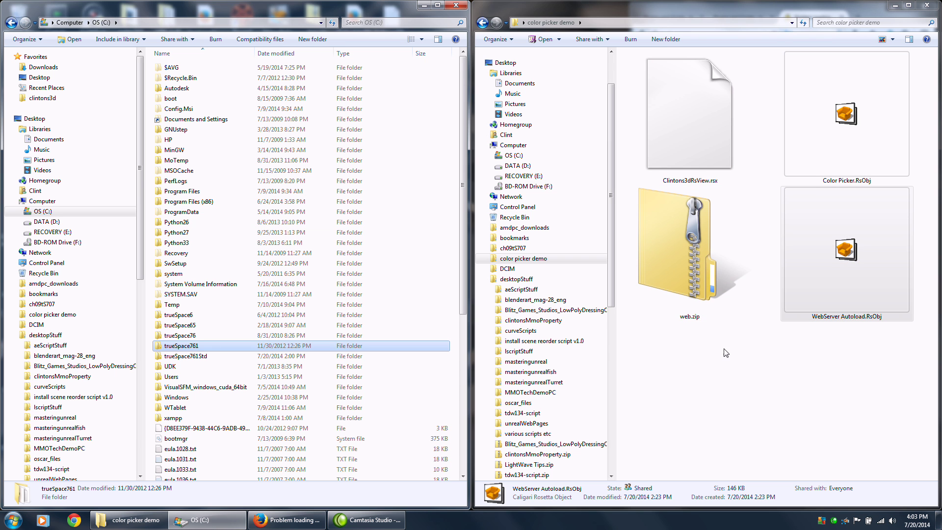
Copy Clintons3dRsView.rsx from the color picker demo folder into C:\trueSpace761\tS\rsx, overwriting the existing file.
left_click(196, 346)
left_click(691, 134)
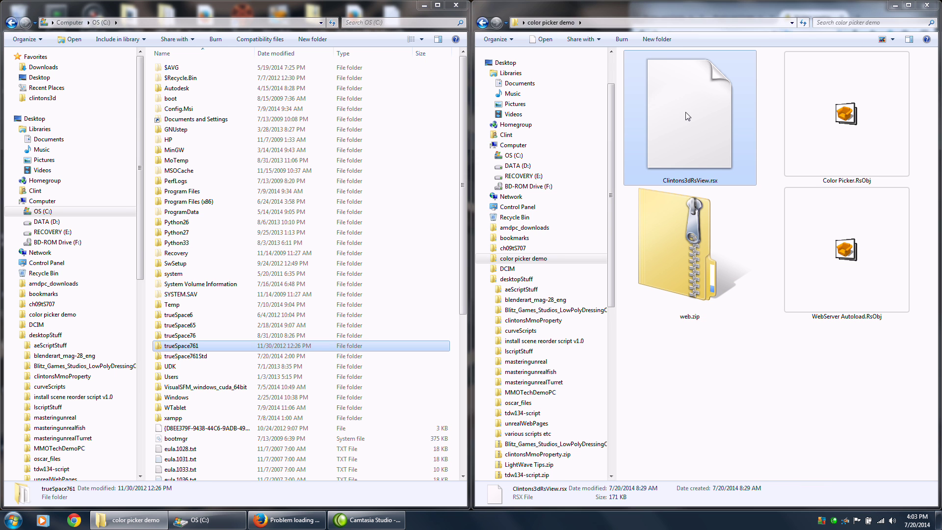
double_click(158, 346)
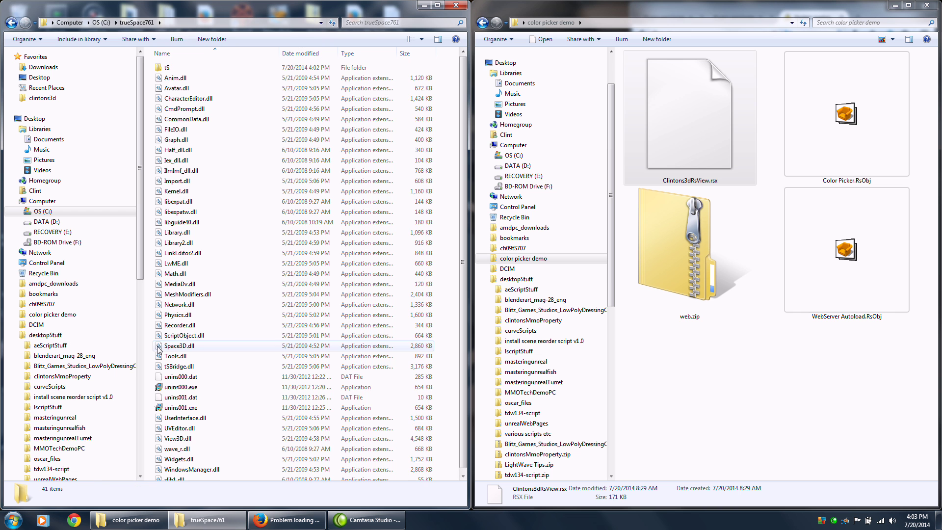
double_click(168, 70)
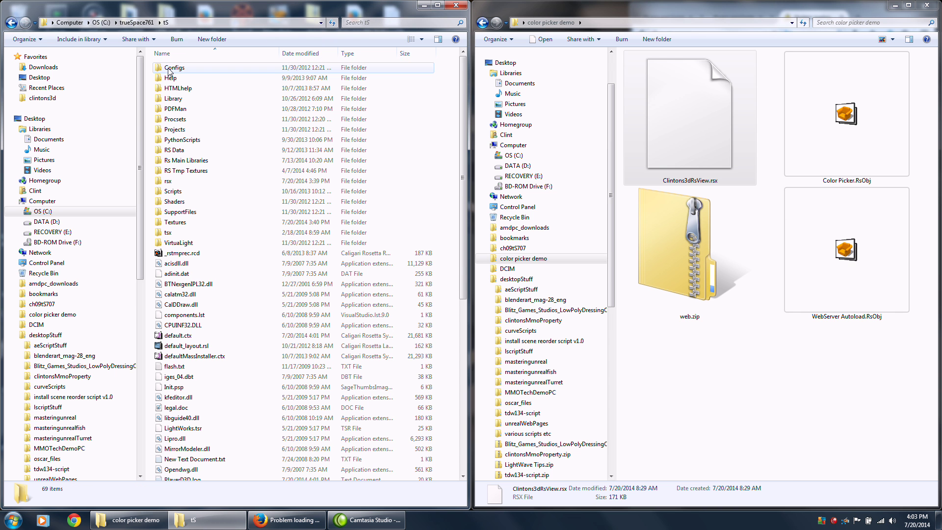
double_click(169, 181)
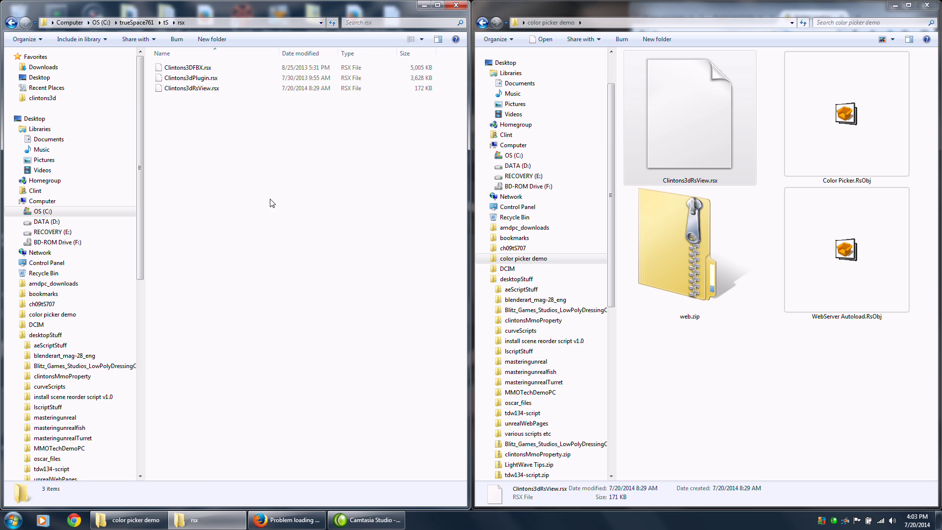
left_click(698, 108)
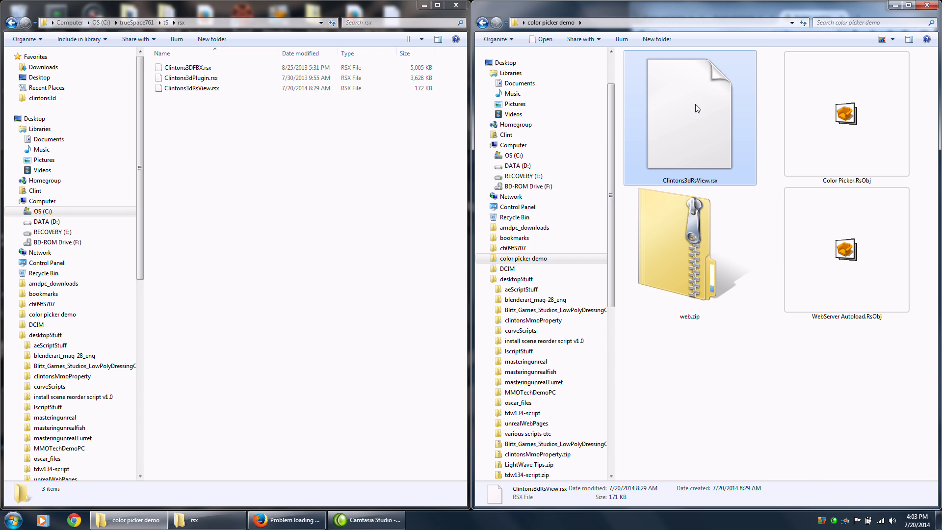
left_click_drag(690, 99, 260, 188)
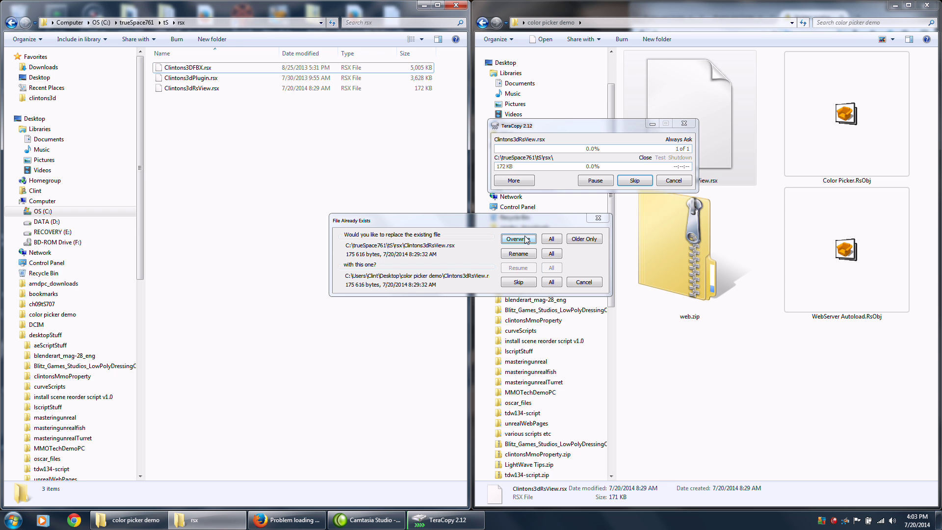
left_click(526, 239)
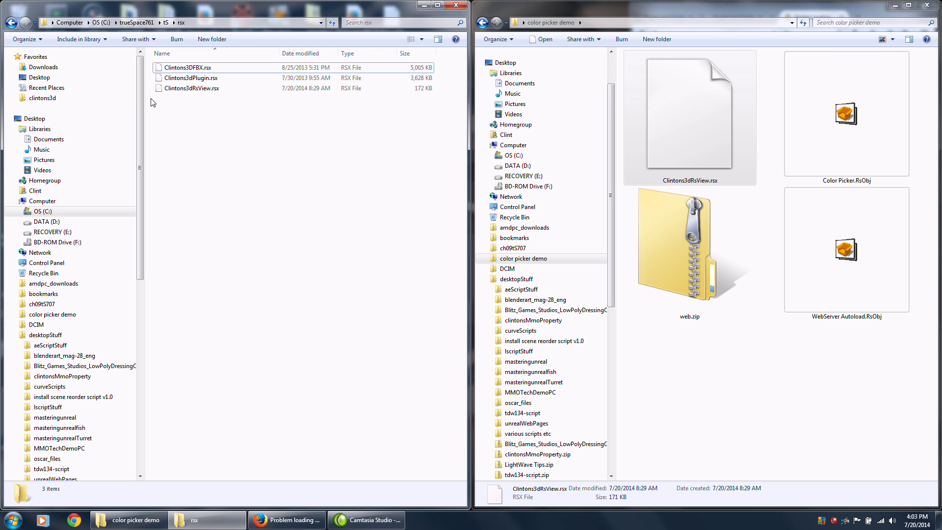
Extract all files from web.zip into the C:\trueSpace761\tS folder.
left_click(166, 23)
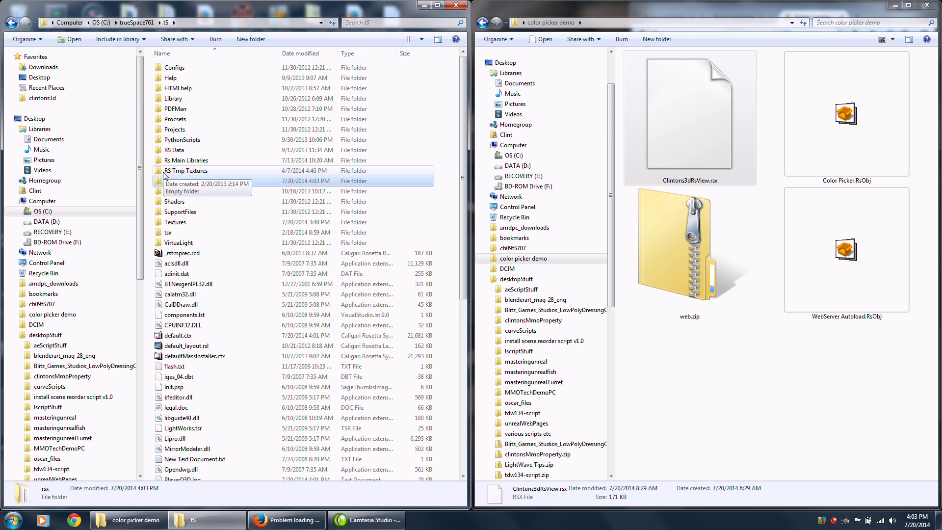
left_click(697, 240)
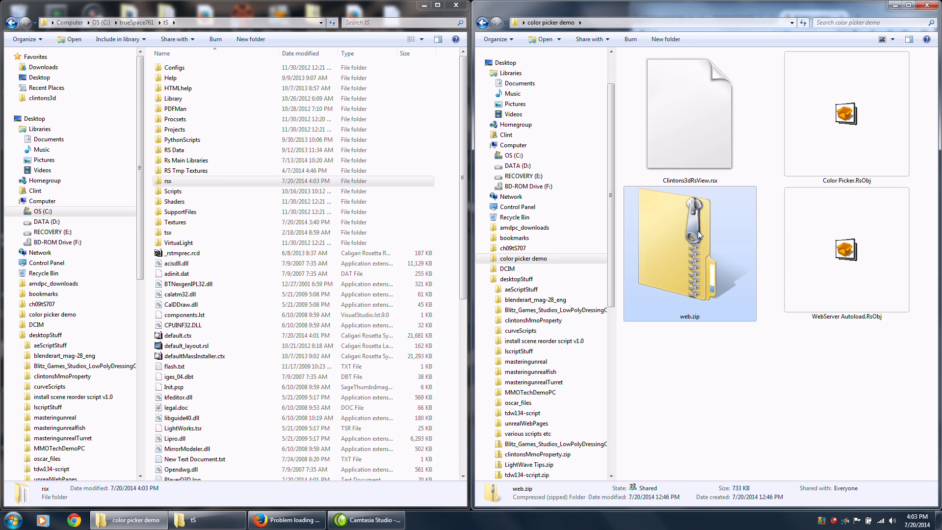
double_click(698, 231)
left_click(552, 40)
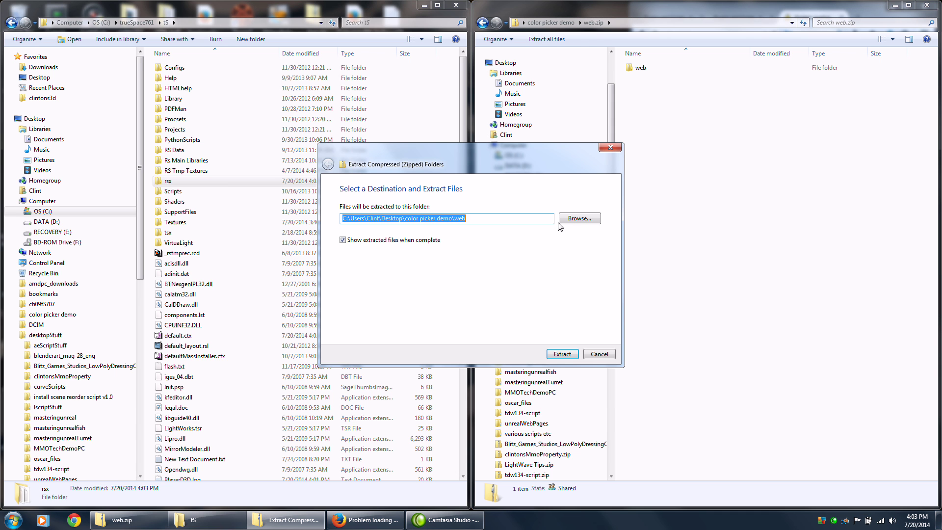
left_click(584, 219)
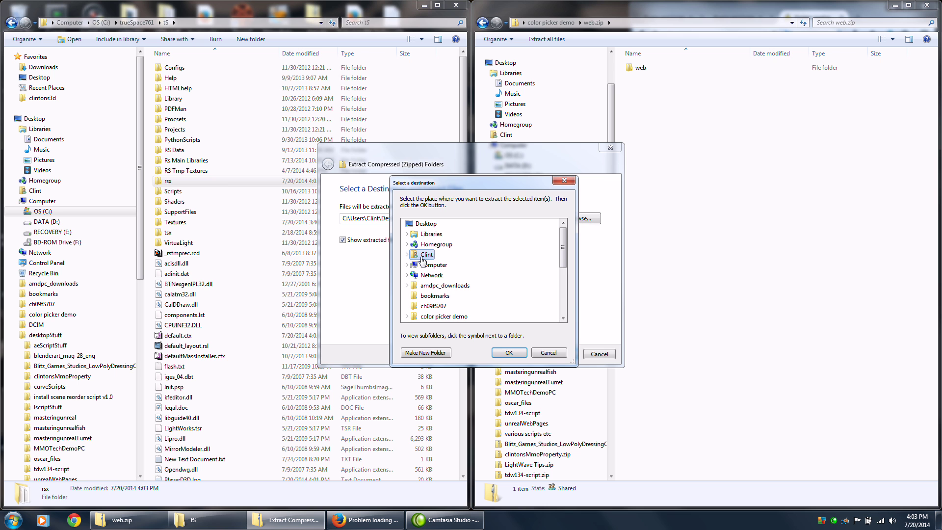
left_click(407, 265)
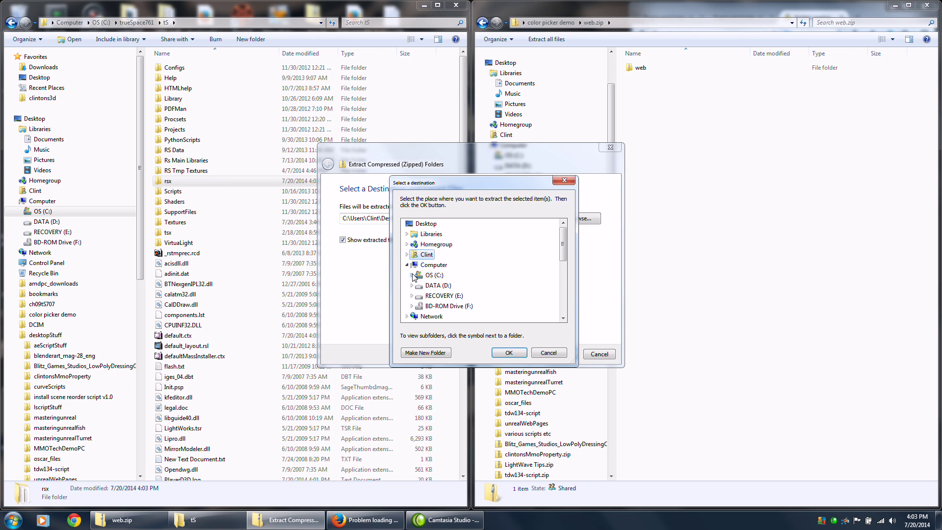
left_click(412, 276)
scroll(563, 295, "down", 10)
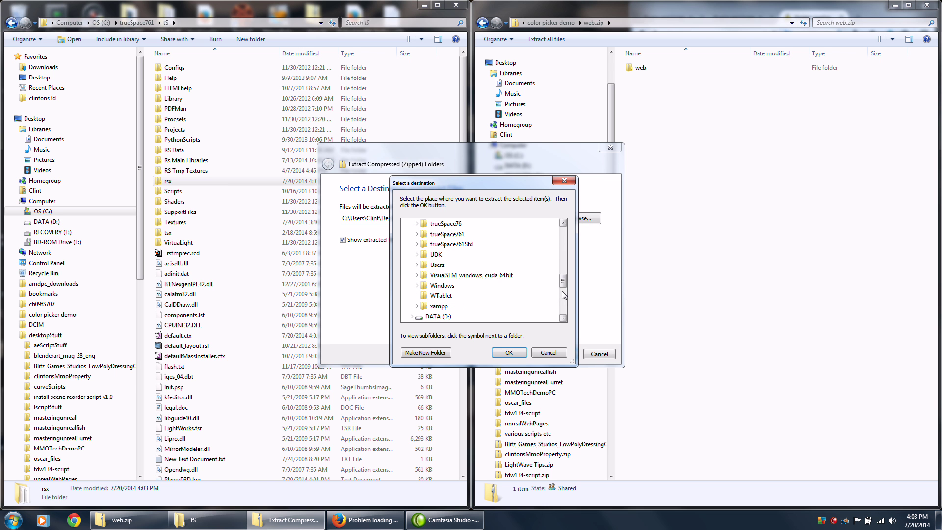
left_click(418, 234)
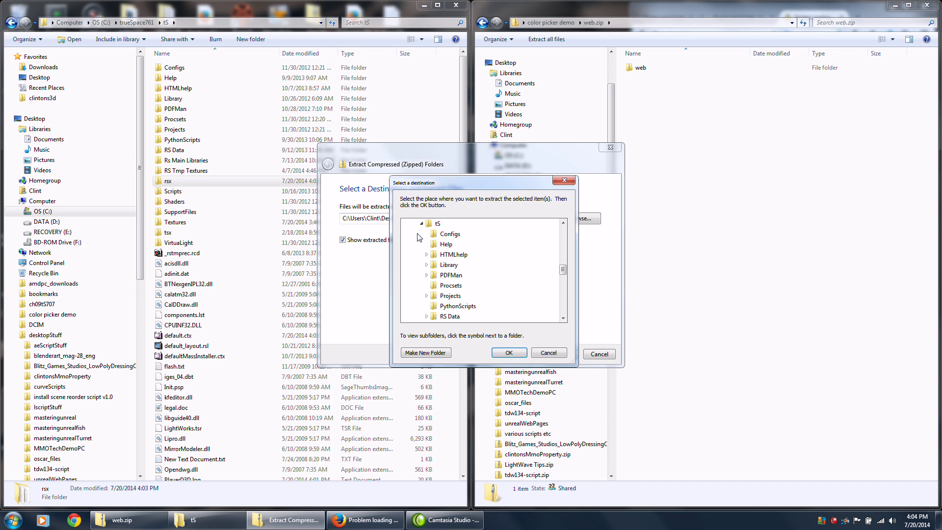
left_click(437, 225)
left_click(503, 352)
left_click_drag(396, 219, 334, 223)
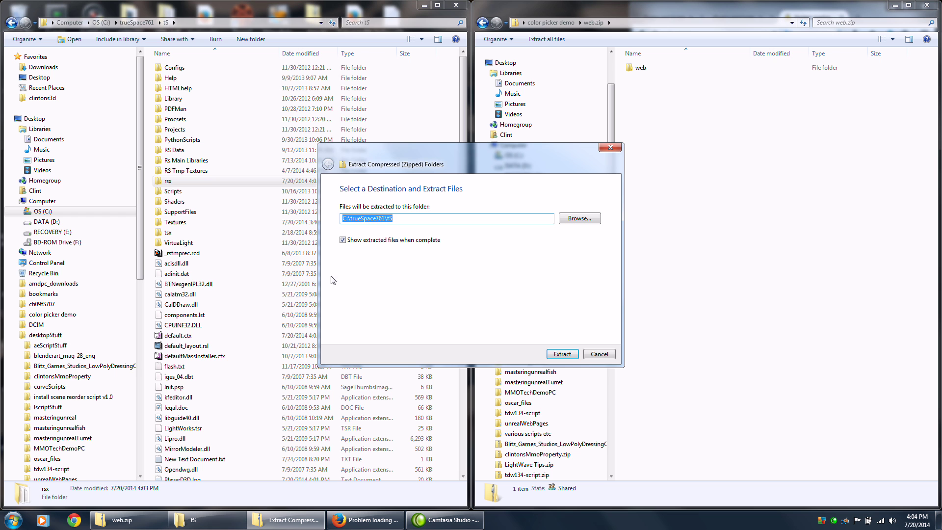
left_click(563, 354)
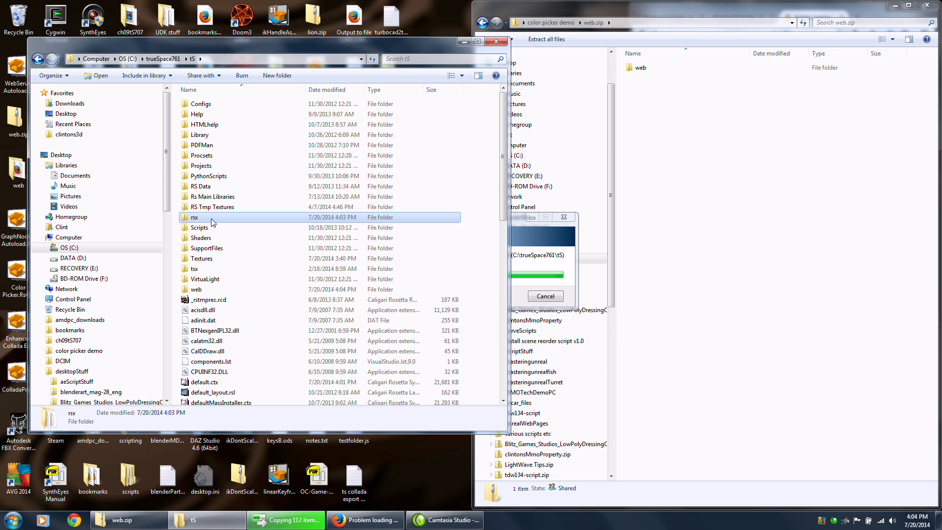
Check the extracted web folder for colorpicker.html, and return to the tS and color picker demo folders.
double_click(196, 289)
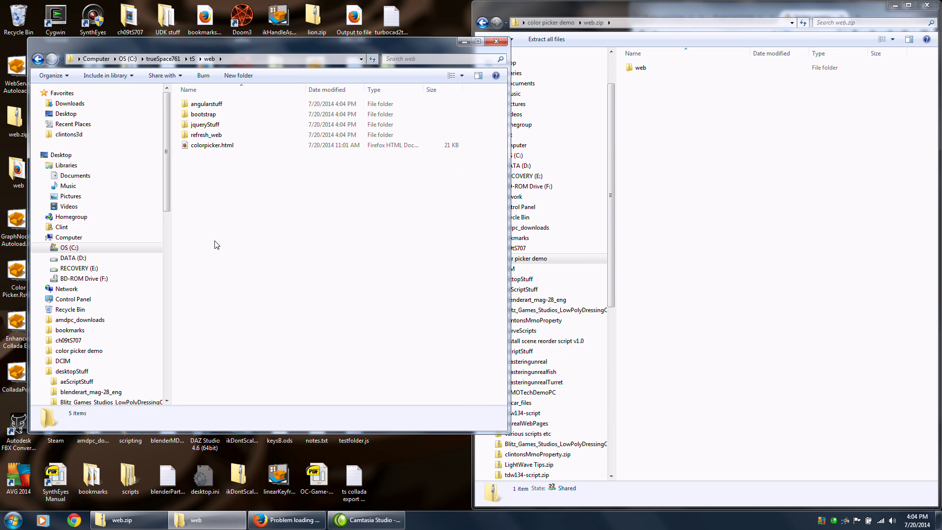
left_click(211, 147)
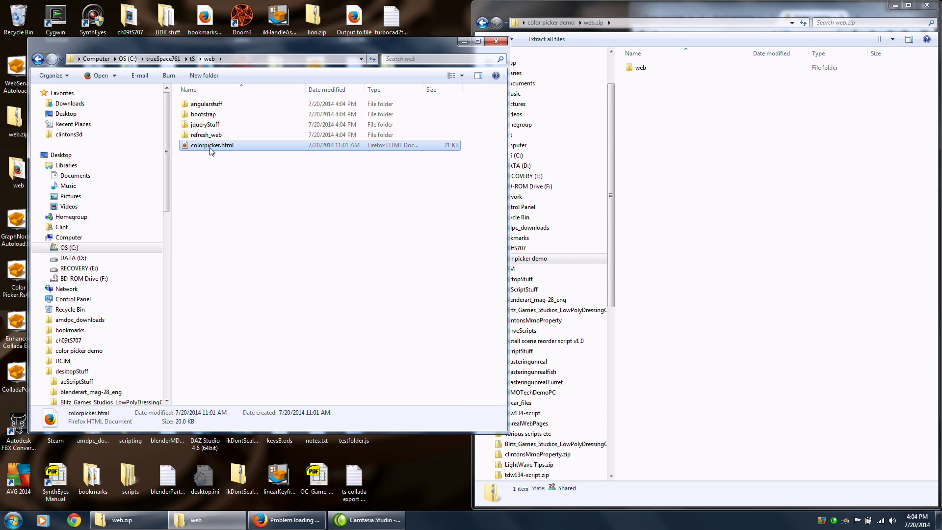
left_click(37, 61)
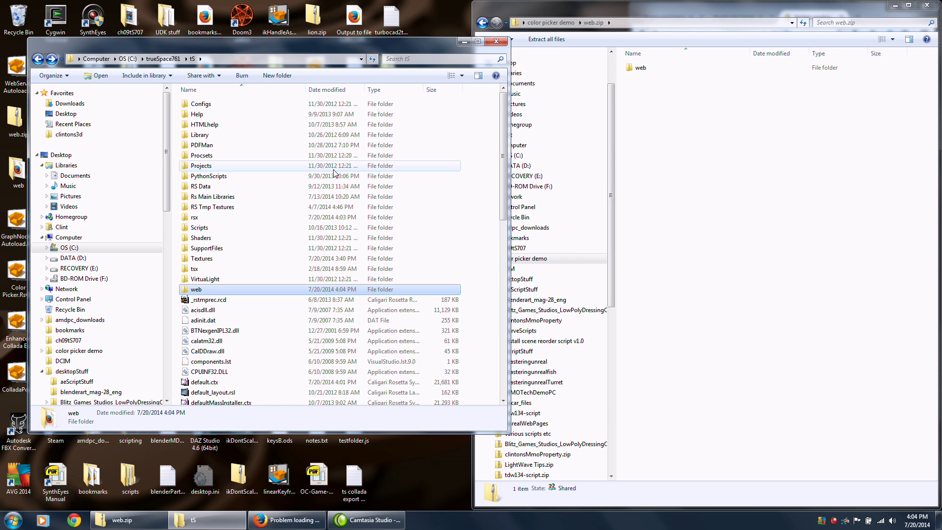
left_click(559, 25)
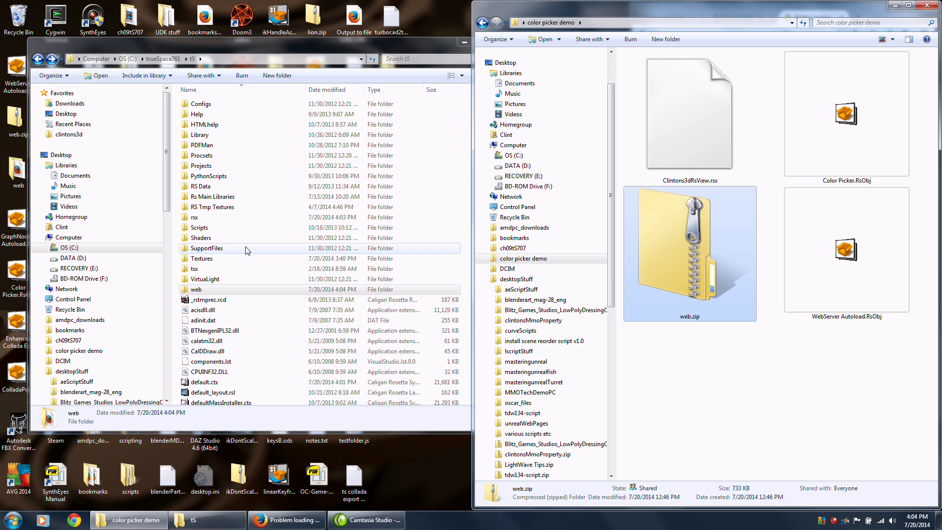
Launch trueSpace7.61 Beta 8.
left_click(2, 524)
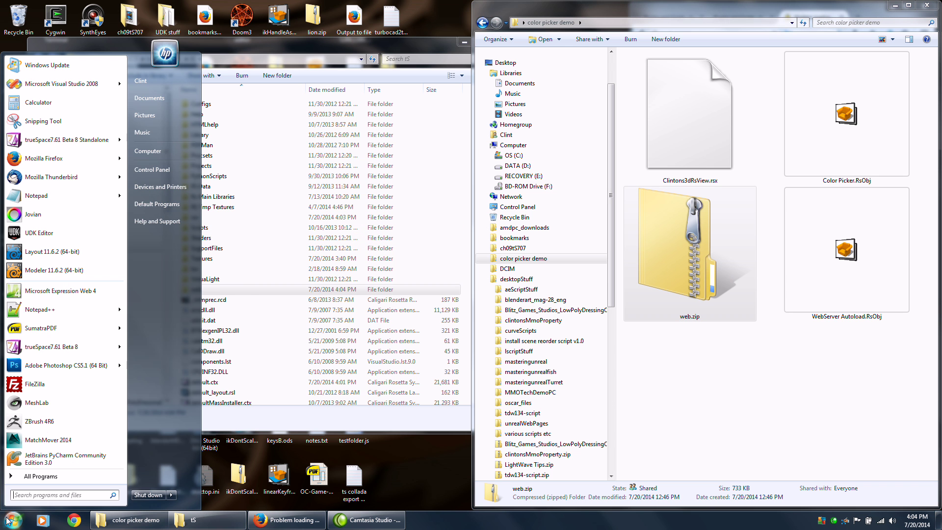
left_click(49, 351)
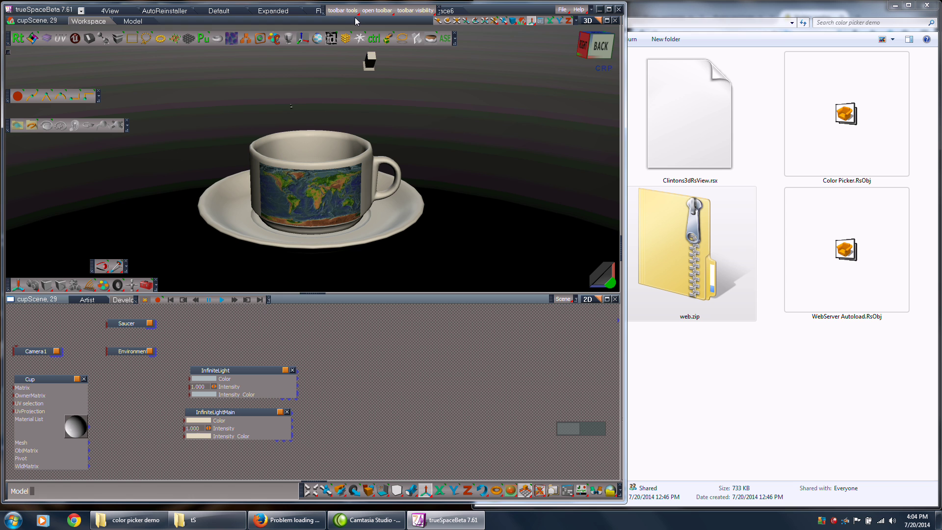
right_click_drag(465, 140, 501, 105)
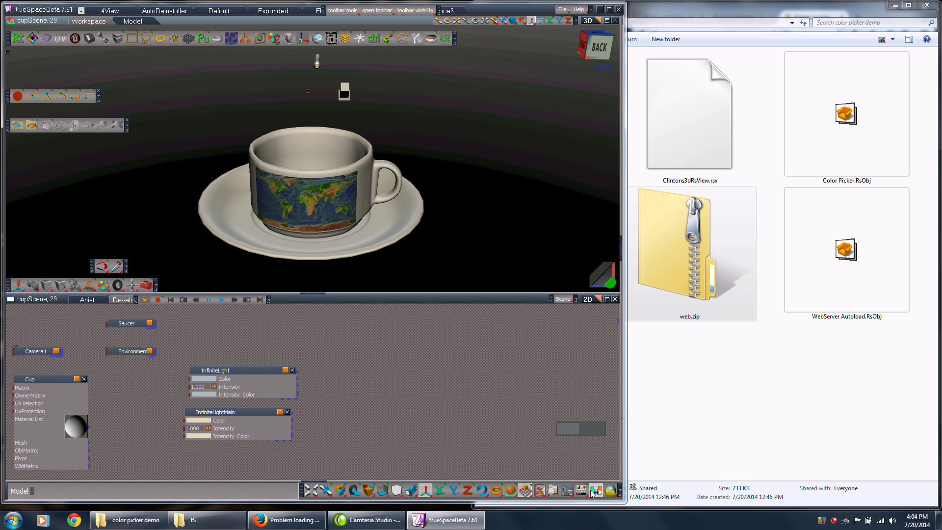
Open the Package Manager and start installing a new plugin.
left_click(568, 489)
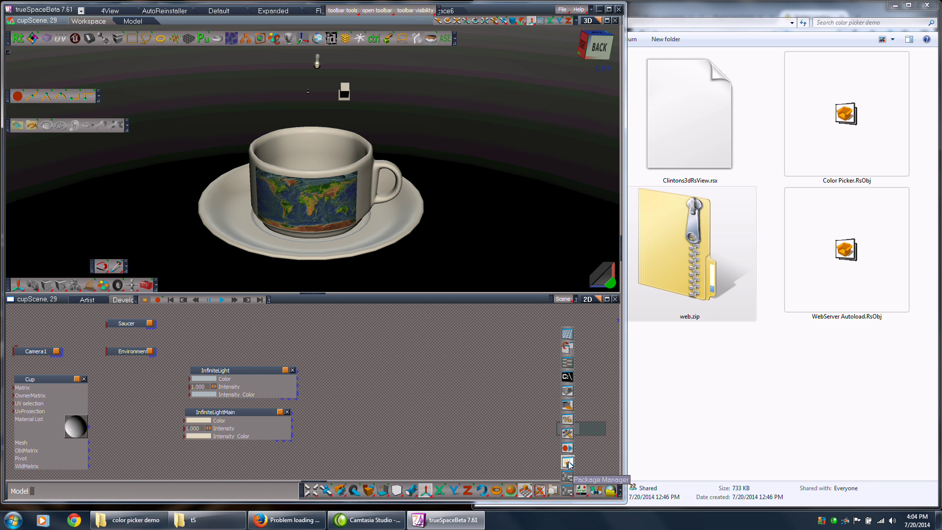
left_click(568, 462)
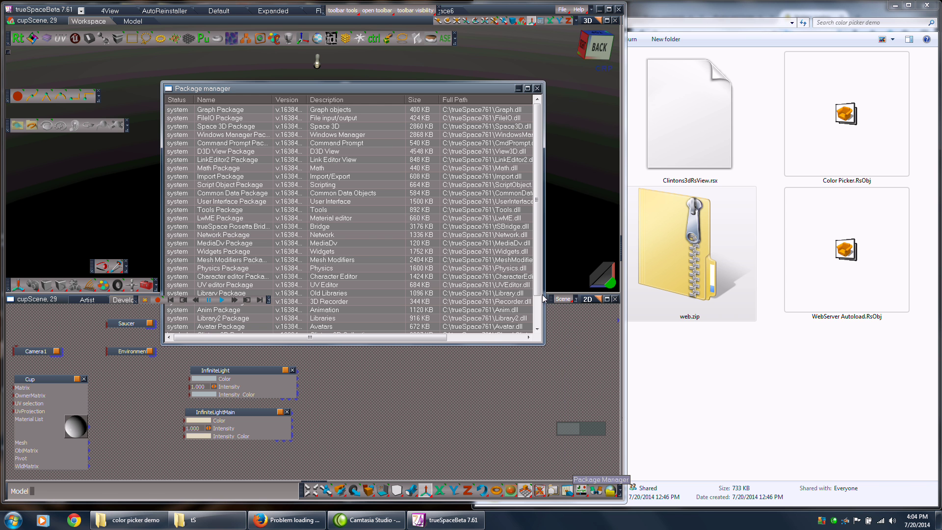
scroll(540, 375, "down", 2)
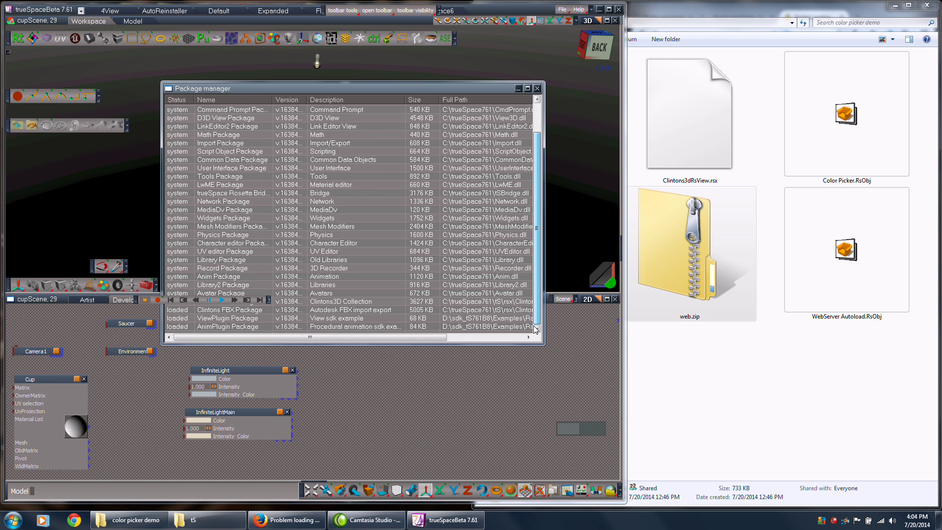
right_click(194, 327)
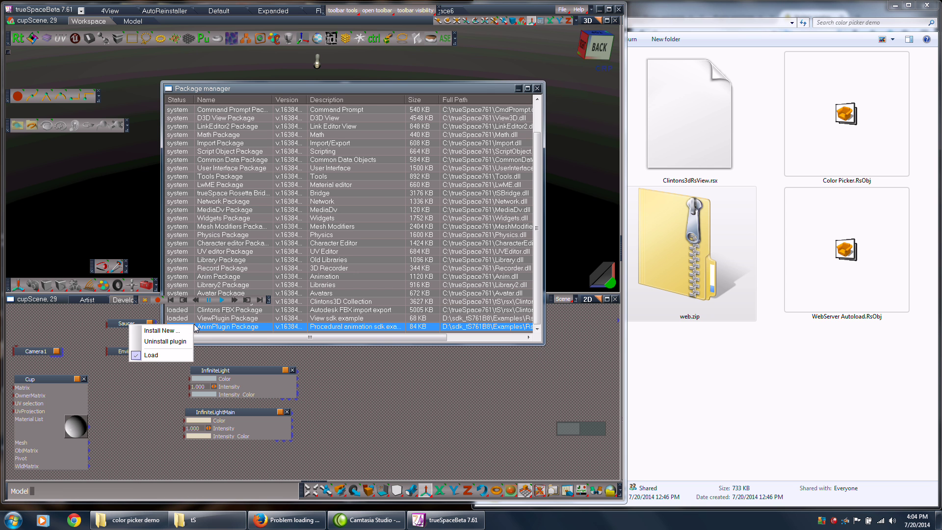
left_click(175, 331)
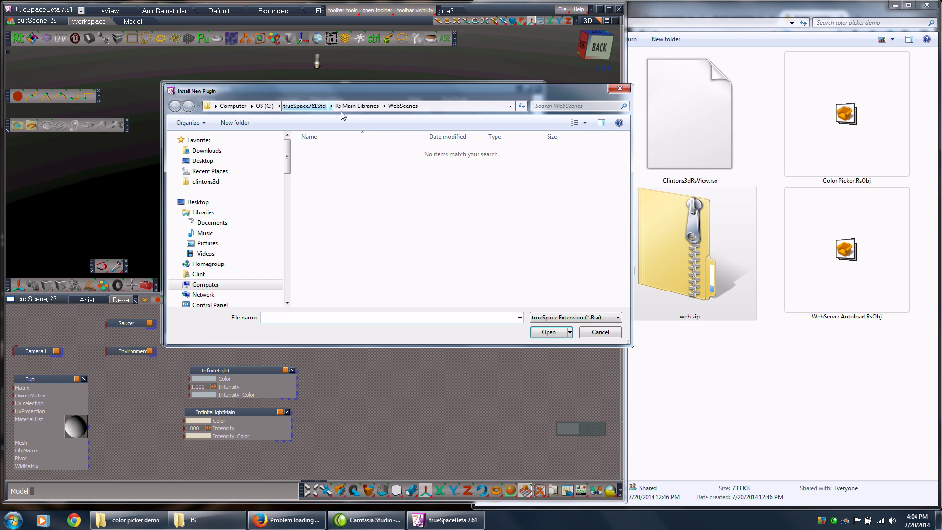
Load Clintons3dRsView.rsx from C:\trueSpace761\tS\rsx as the new plugin.
left_click(306, 106)
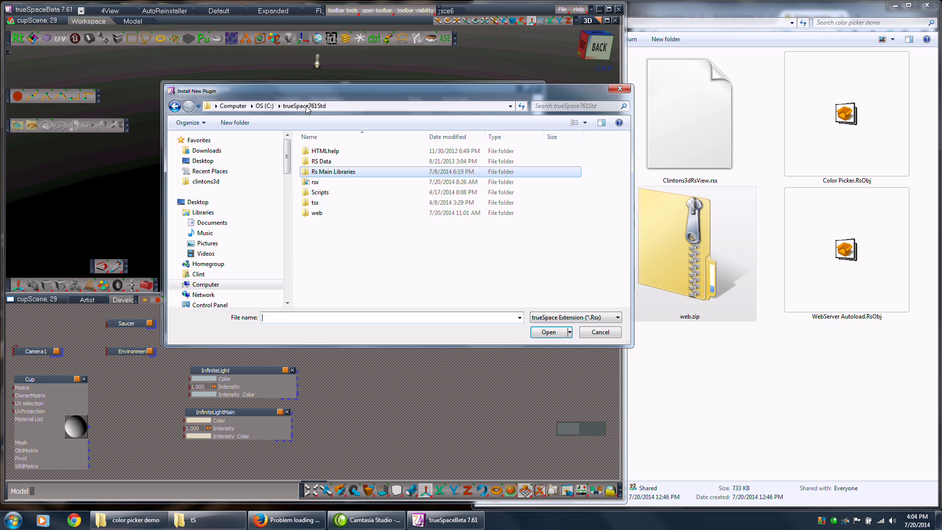
double_click(314, 183)
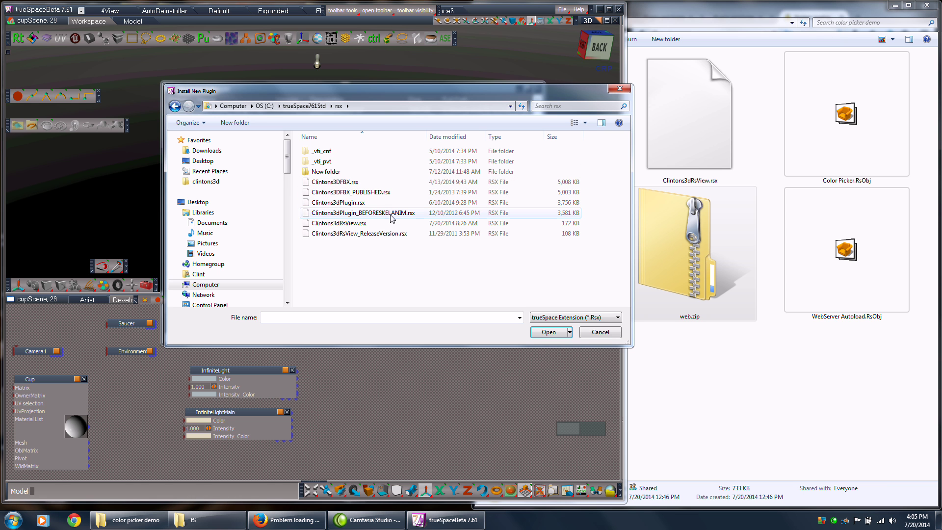
left_click(261, 107)
double_click(337, 294)
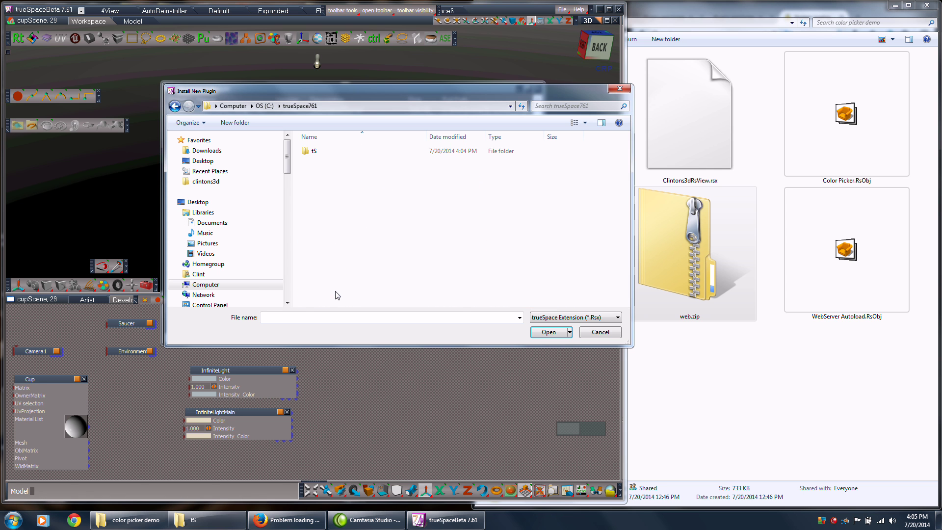
double_click(316, 151)
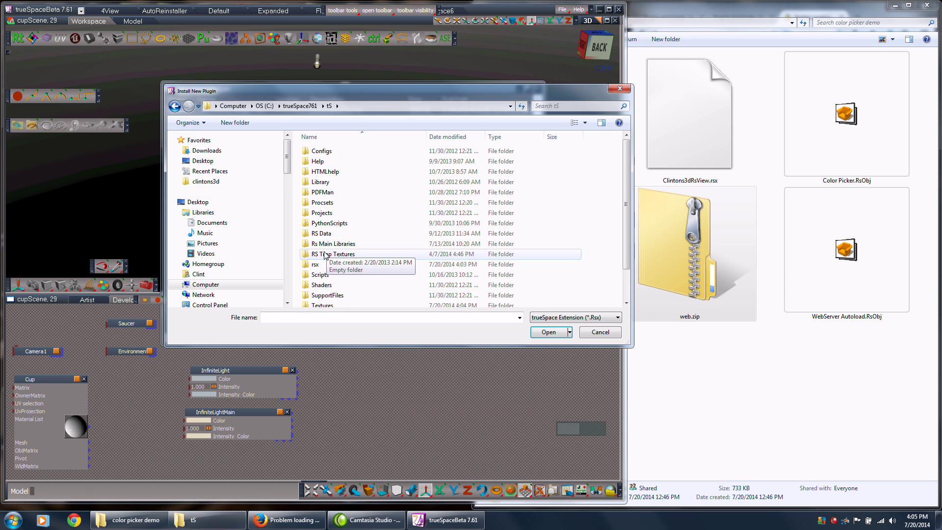
double_click(316, 266)
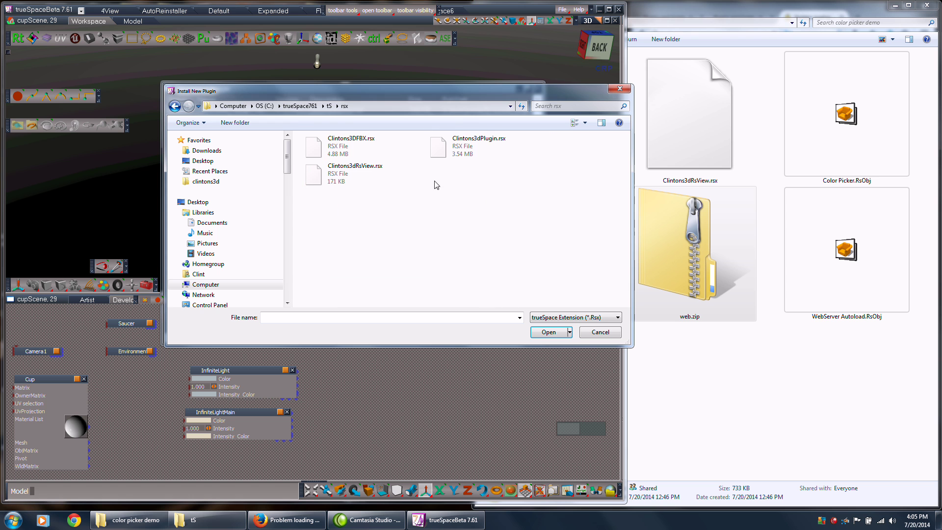
left_click(359, 170)
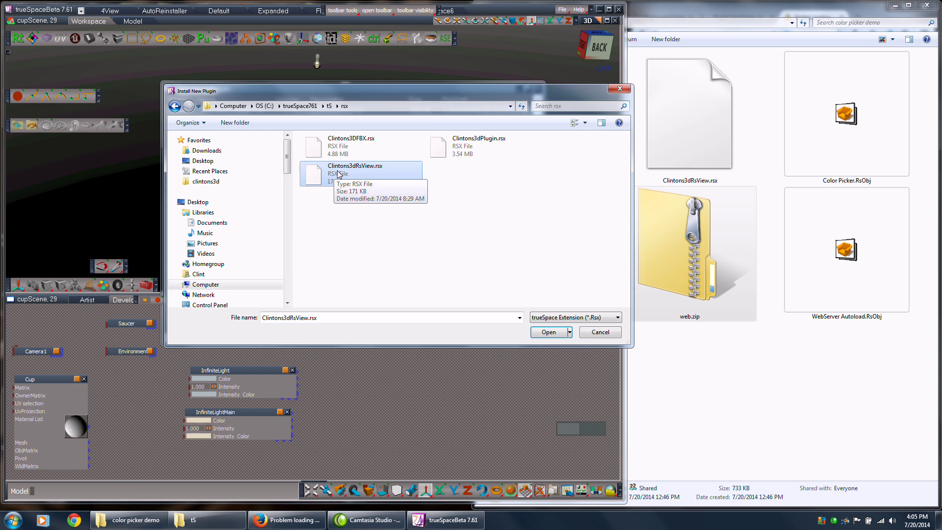
left_click(550, 332)
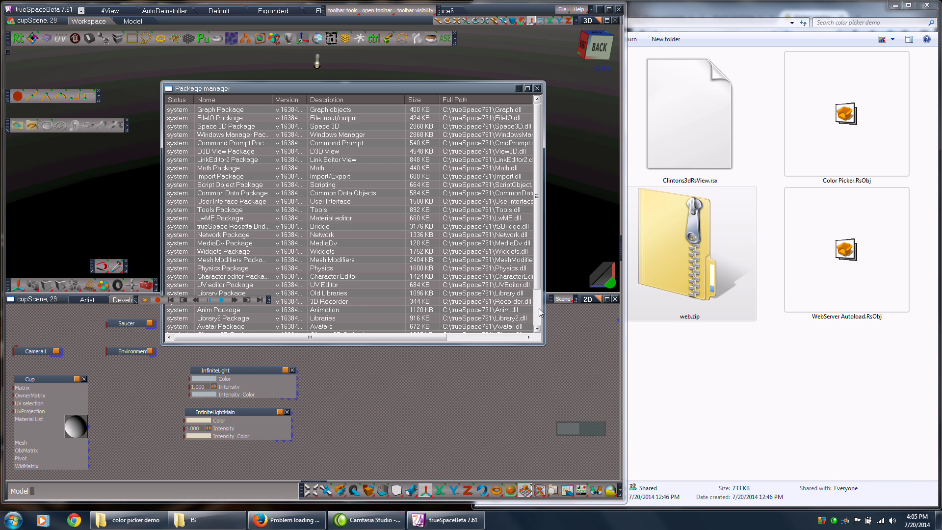
Load the Clintons3d ViewPlugin package listed in the Package Manager, check its status, and close the manager.
scroll(540, 312, "down", 2)
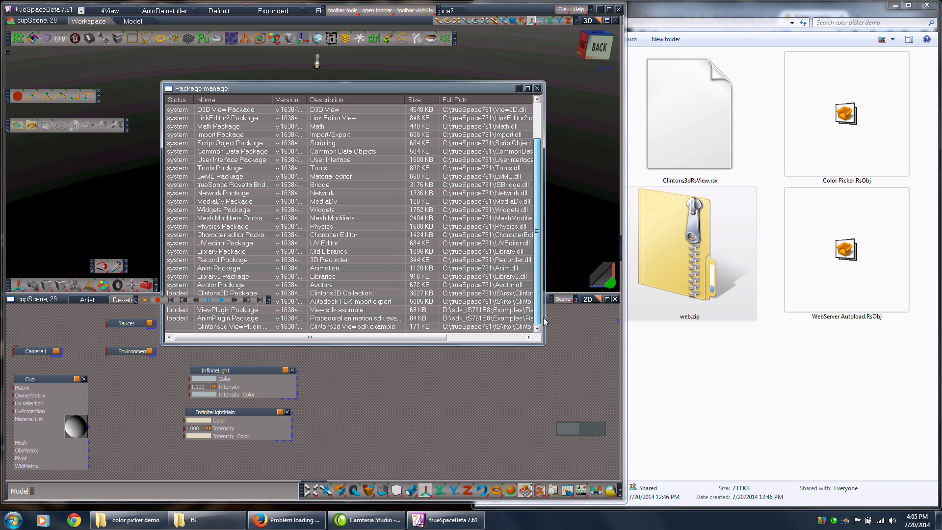
right_click(219, 327)
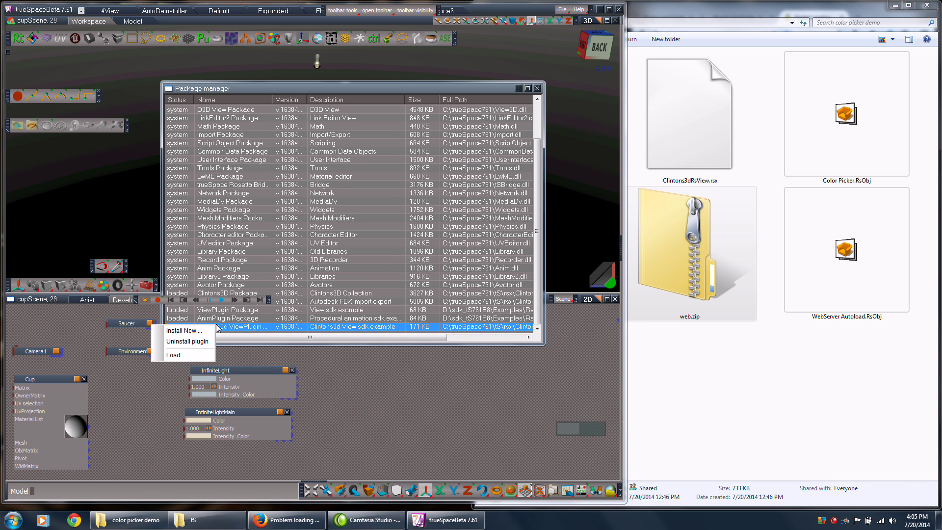
left_click(180, 355)
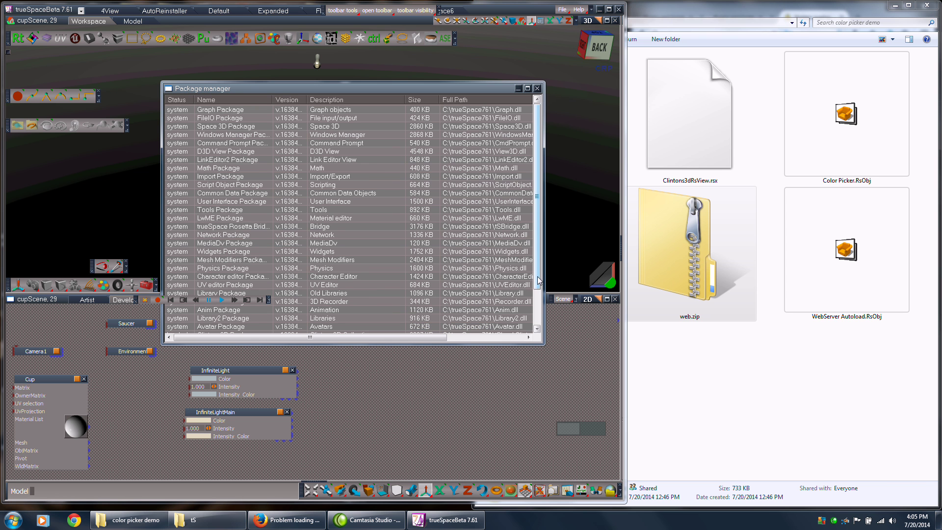
scroll(535, 326, "down", 2)
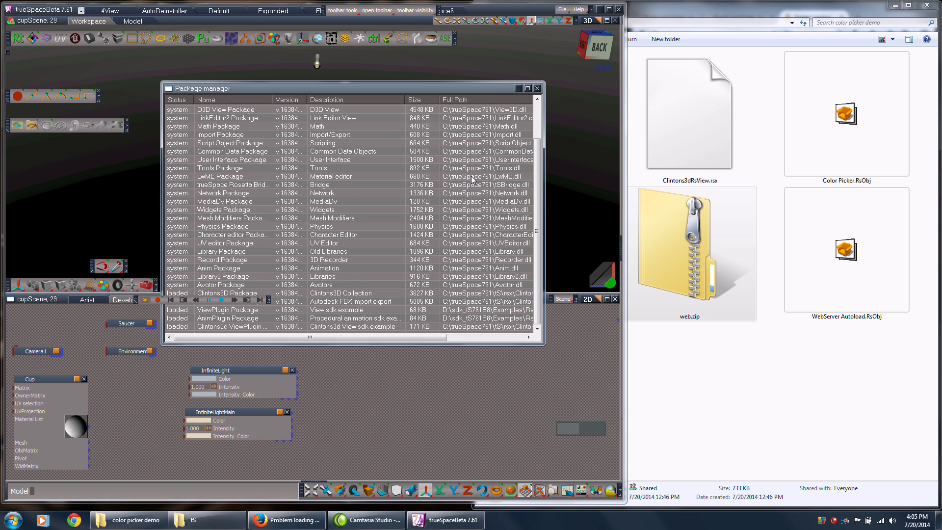
left_click(538, 88)
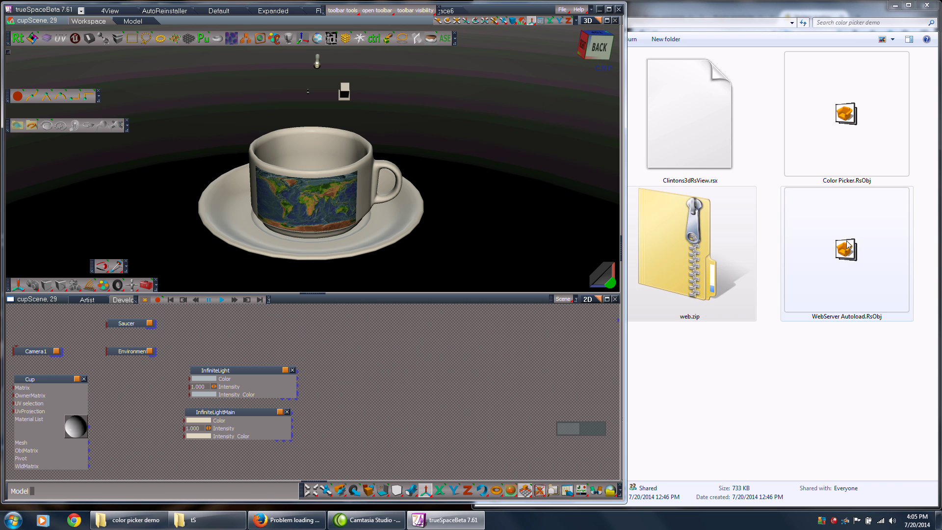
Bring WebServer Autoload.RsObj from the color picker demo folder into the cupScene link editor, and remove its node.
left_click(848, 256)
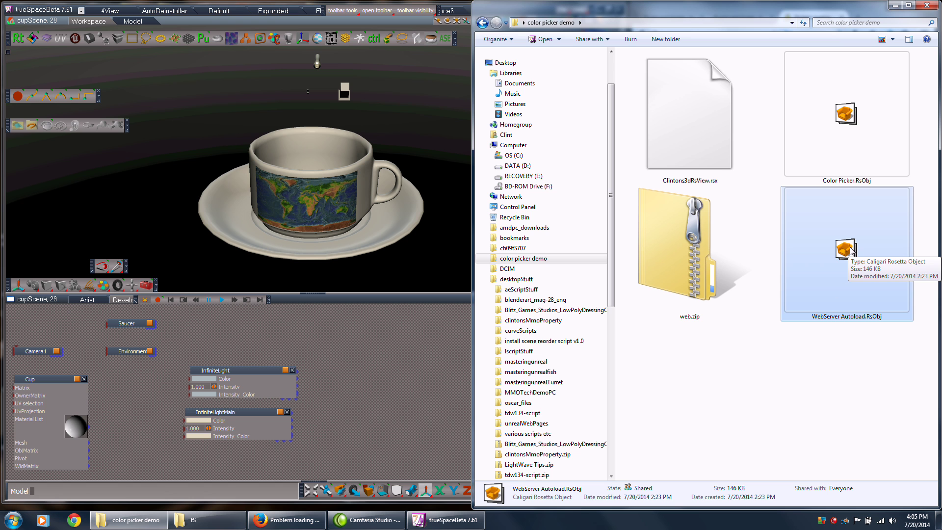
left_click_drag(849, 254, 342, 346)
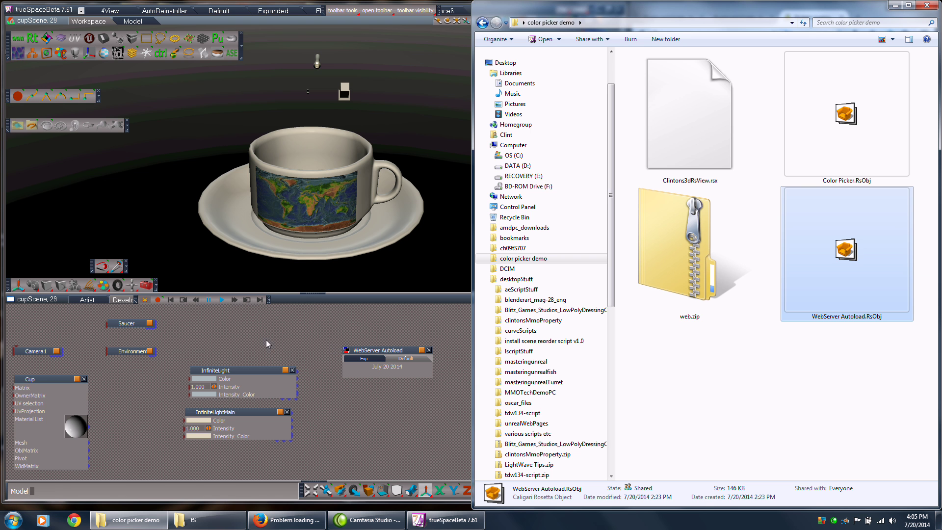
left_click(429, 350)
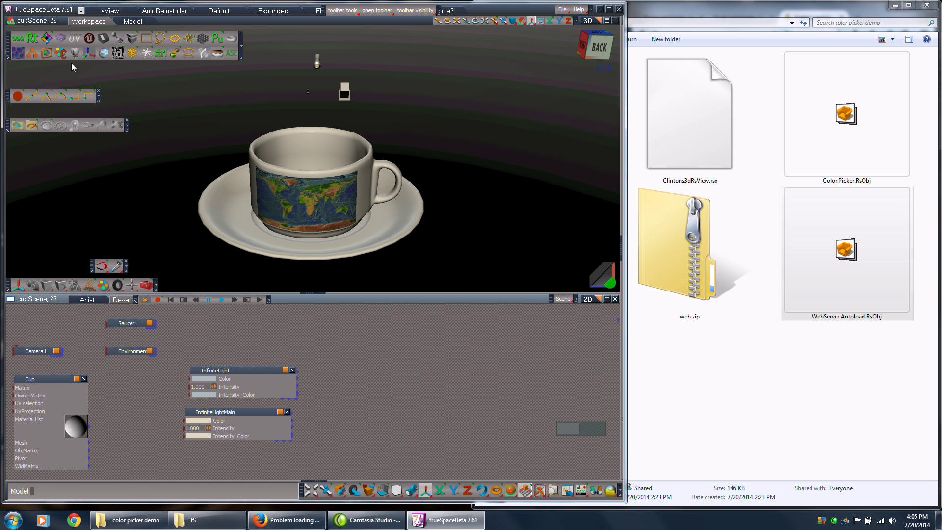
Activate the embedded web server, and shrink and move its Mongoose window into an empty area of the 3D view.
left_click(14, 40)
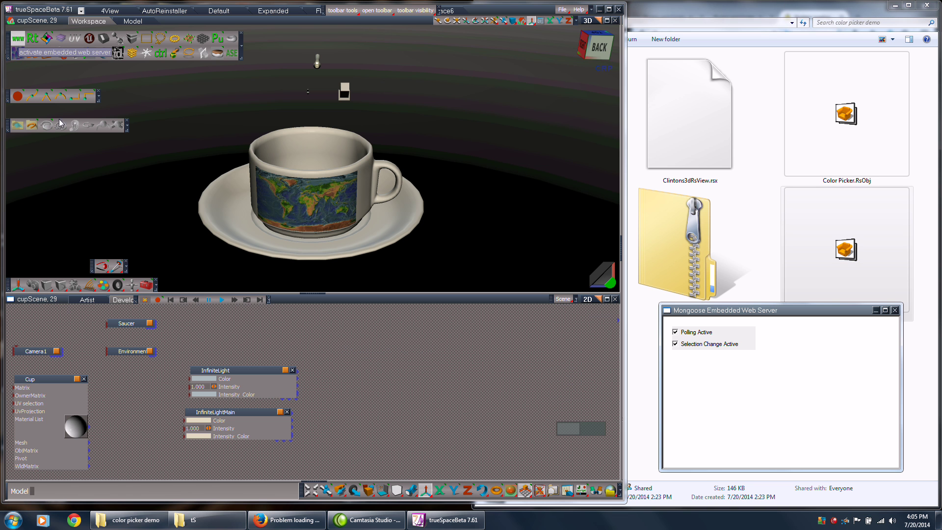
left_click_drag(772, 310, 397, 57)
left_click_drag(434, 216, 434, 113)
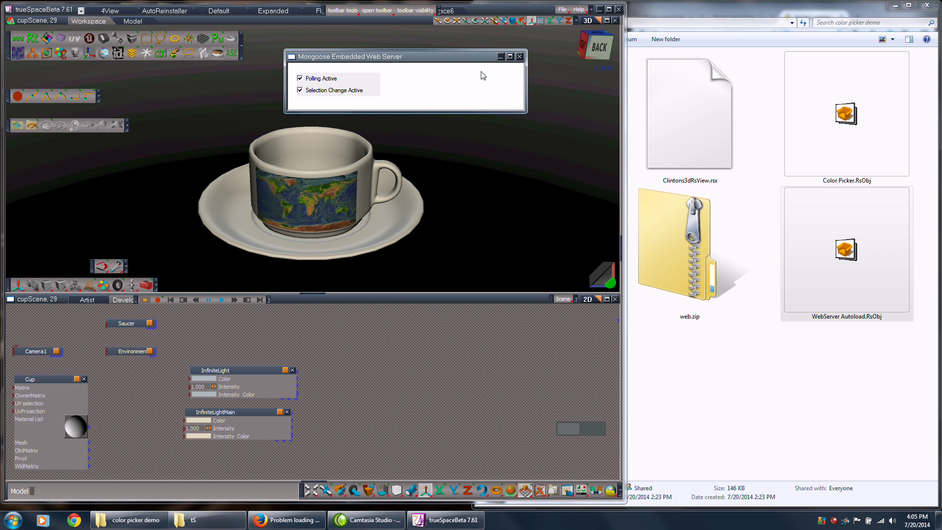
left_click_drag(461, 59, 477, 45)
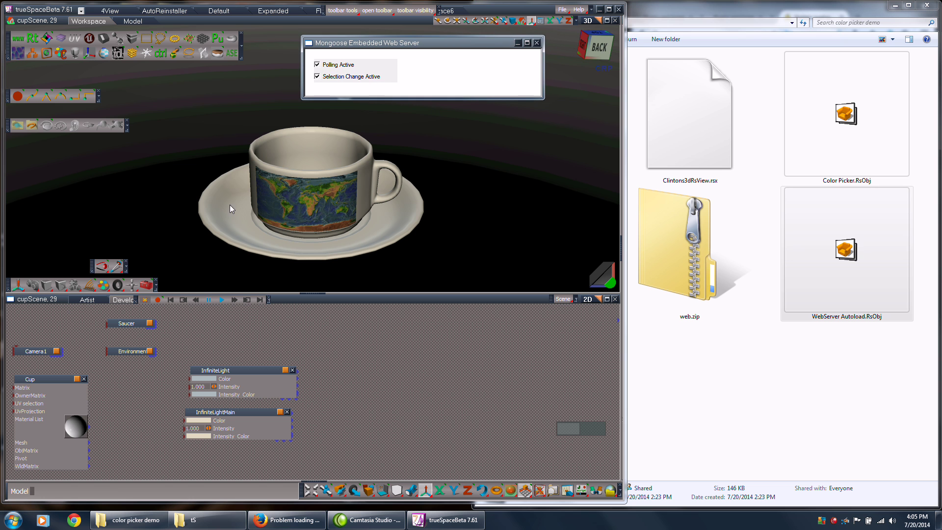
Switch to Firefox, reload localhost:8080/web/colorpicker.html, and update the page's color display.
left_click(263, 521)
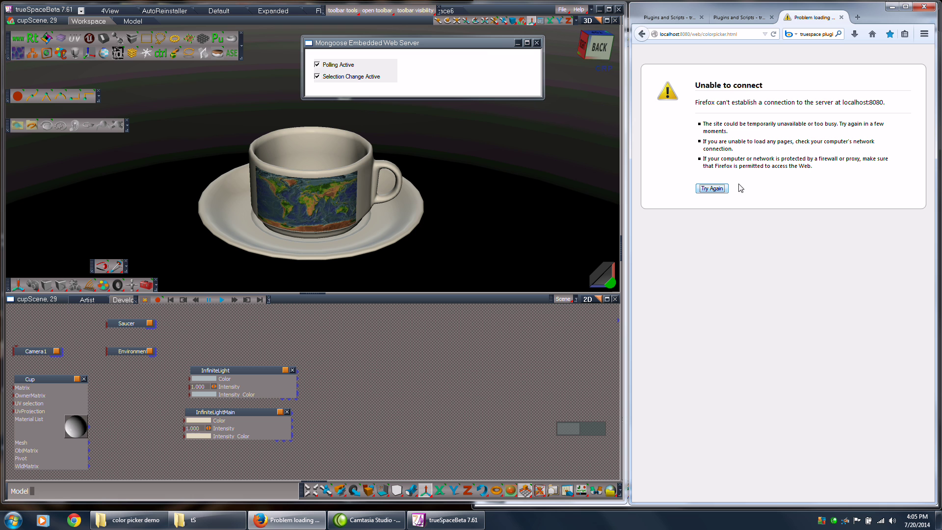
left_click_drag(747, 34, 649, 34)
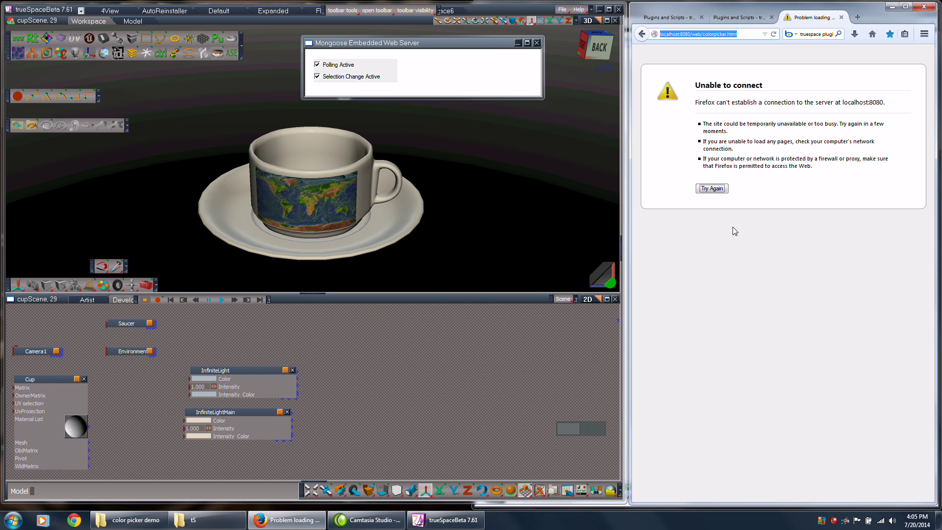
left_click(774, 34)
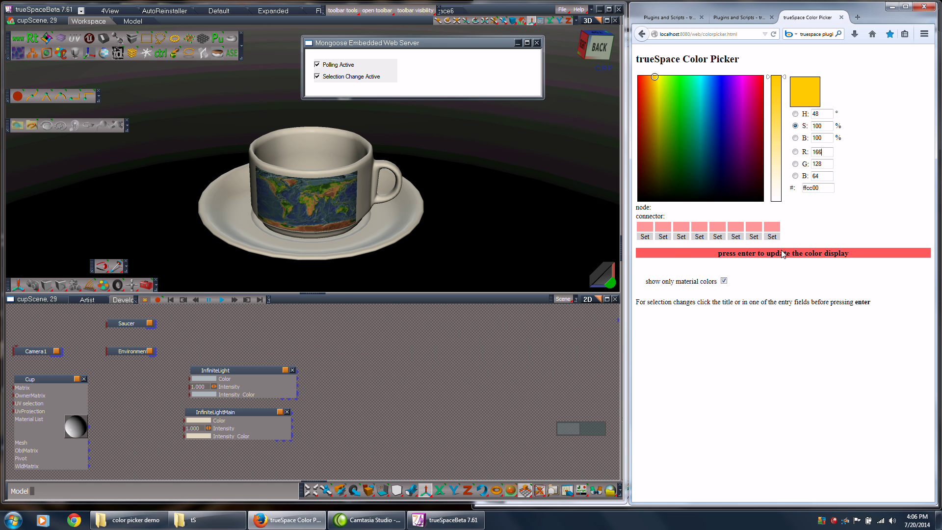
key("Return")
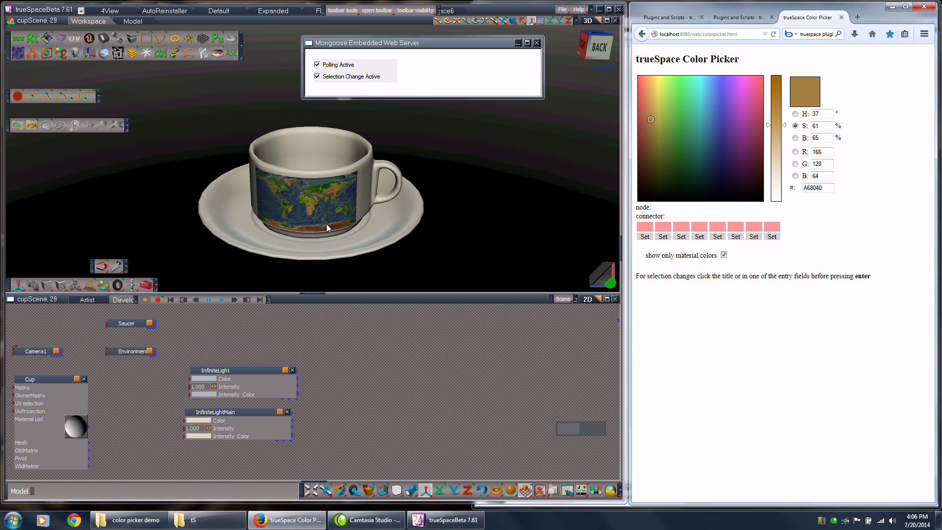
Select the saucer and set its SolidColorShader color to yellow-green B0BF42 in the color picker page.
left_click(211, 214)
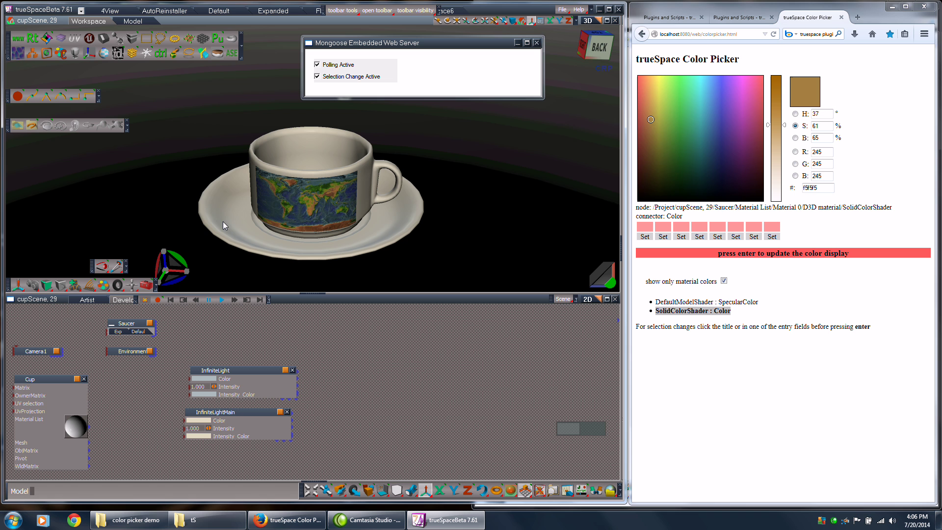
left_click(802, 18)
key("Return")
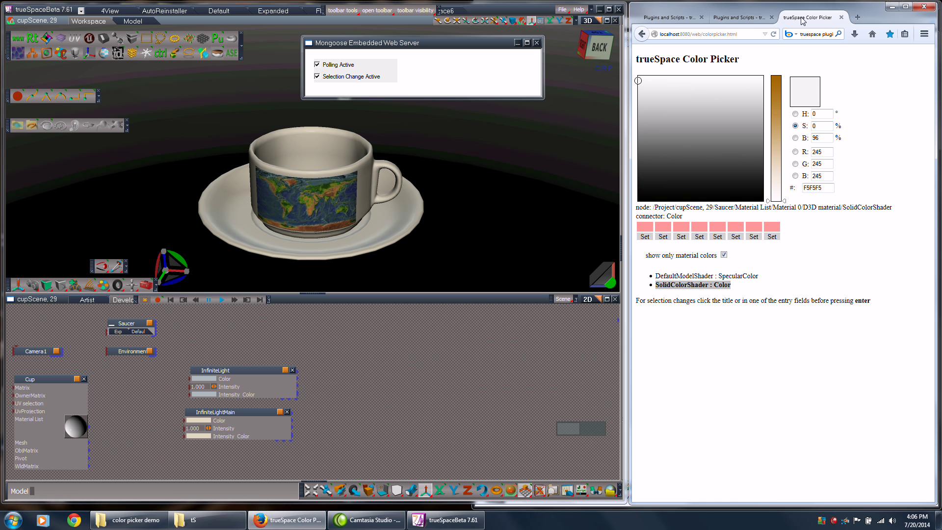
left_click_drag(774, 201, 782, 123)
mouse_move(661, 121)
left_mouse_down()
mouse_move(757, 116)
mouse_move(656, 119)
mouse_move(672, 145)
mouse_move(718, 141)
mouse_move(731, 129)
mouse_move(668, 122)
mouse_move(661, 108)
left_mouse_up()
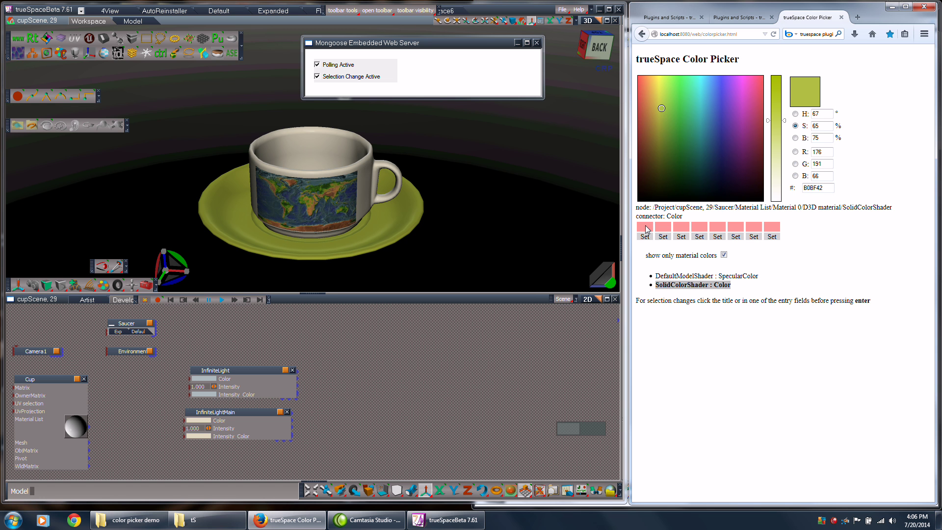
Reload the color picker page, update its display, and recolor the saucer dark purple 3D2366.
left_click(774, 35)
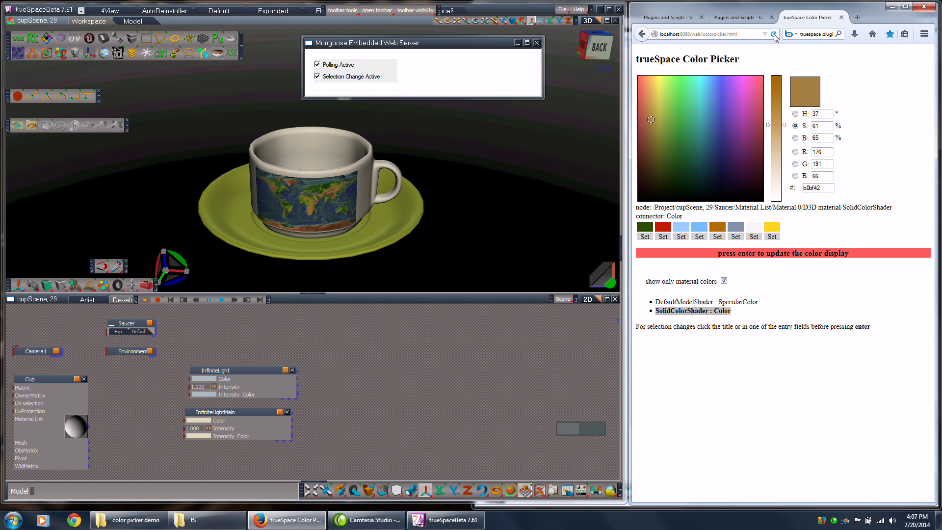
key("Return")
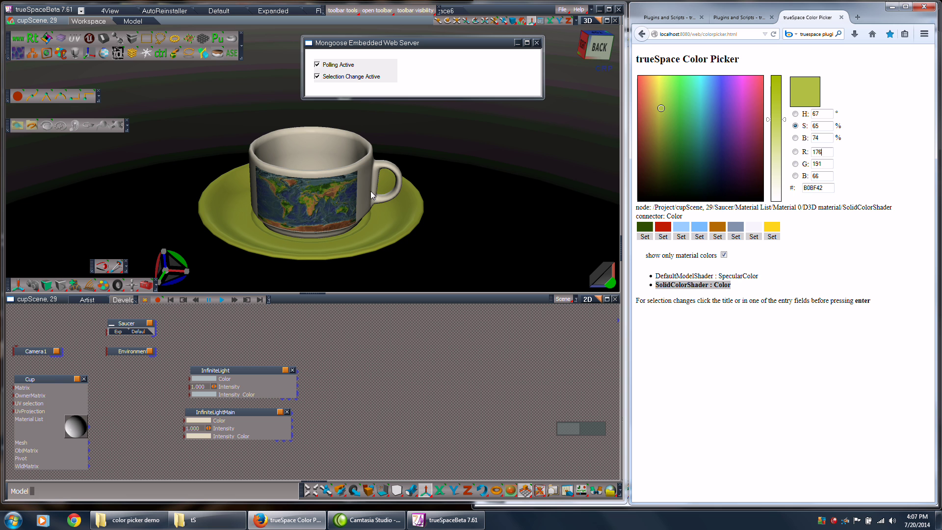
left_click_drag(677, 255, 720, 257)
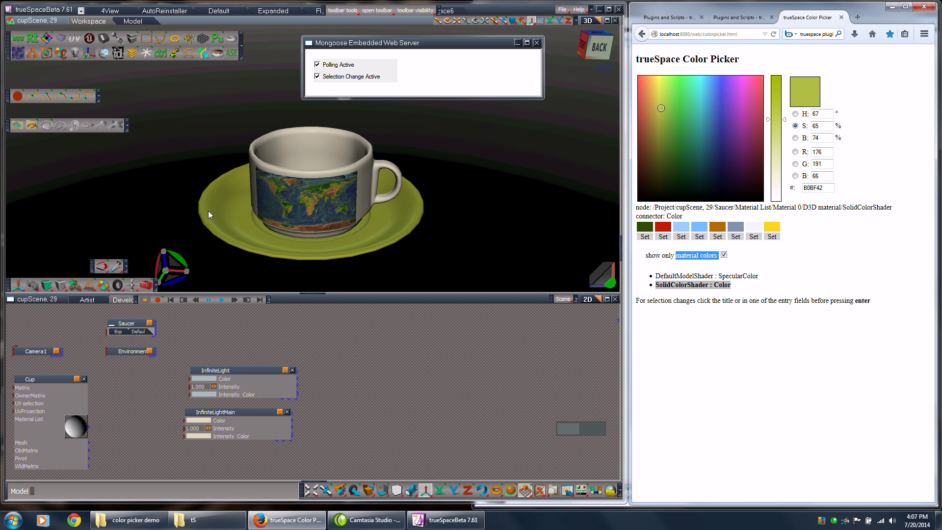
mouse_move(687, 114)
left_mouse_down()
mouse_move(733, 114)
mouse_move(690, 102)
mouse_move(685, 133)
mouse_move(731, 152)
left_mouse_up()
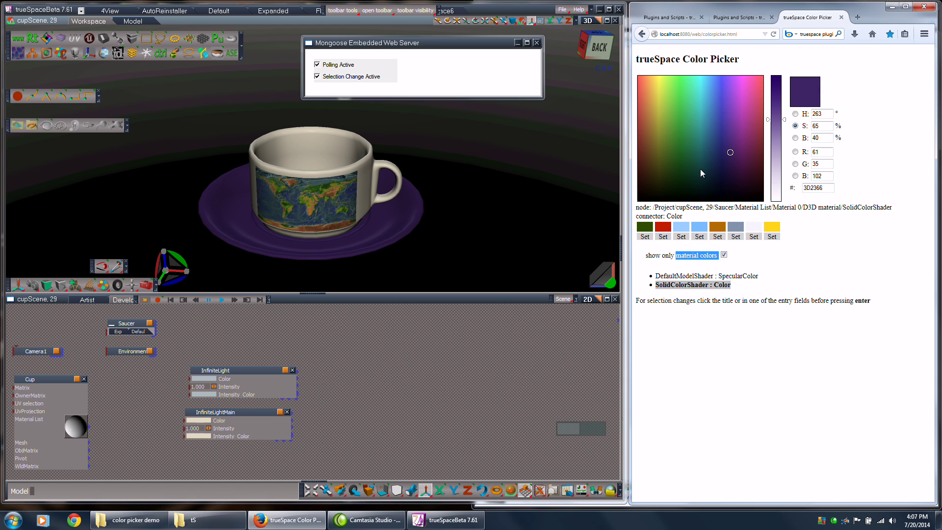
Choose the saucer's DefaultModelShader SpecularColor and set it to gray 848484.
left_click(707, 277)
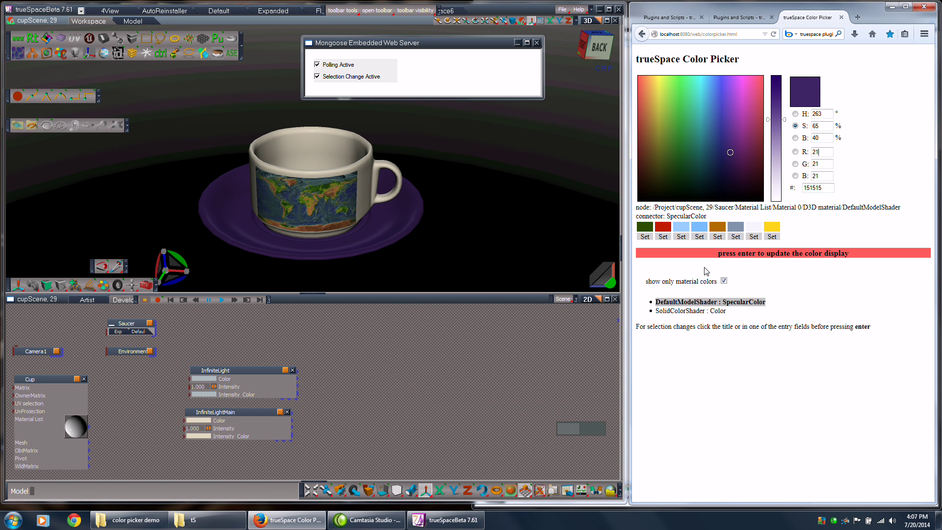
key("Return")
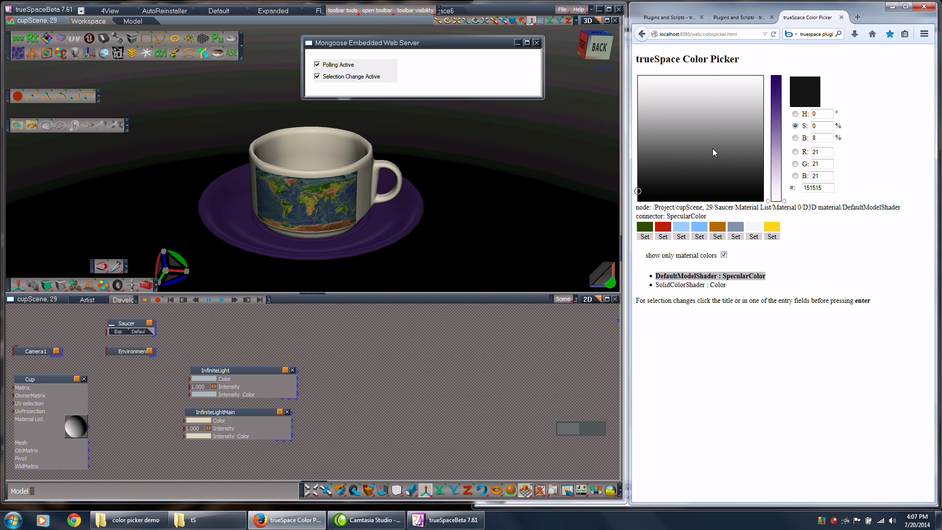
mouse_move(658, 171)
left_mouse_down()
mouse_move(672, 119)
mouse_move(697, 84)
mouse_move(716, 164)
mouse_move(726, 87)
left_mouse_up()
mouse_move(734, 155)
left_mouse_down()
mouse_move(694, 119)
mouse_move(722, 114)
mouse_move(690, 134)
left_mouse_up()
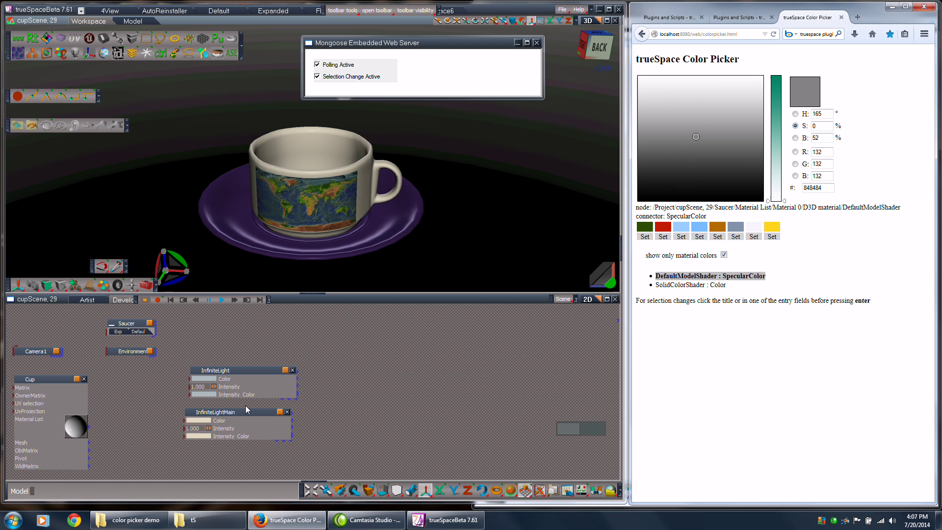
Return to the saucer's SolidColorShader color, remove its saturation, and brighten it to light gray D6D6D6.
left_click(399, 223)
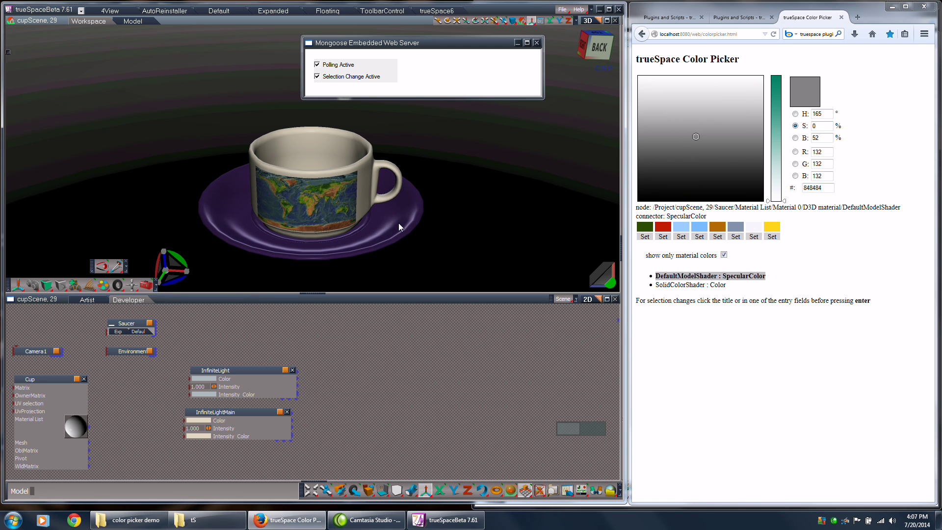
left_click(713, 283)
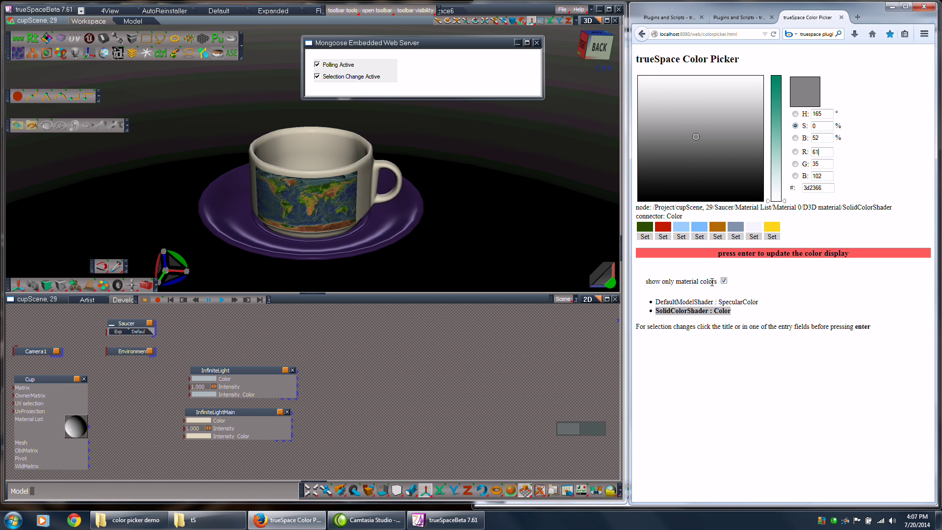
key("Return")
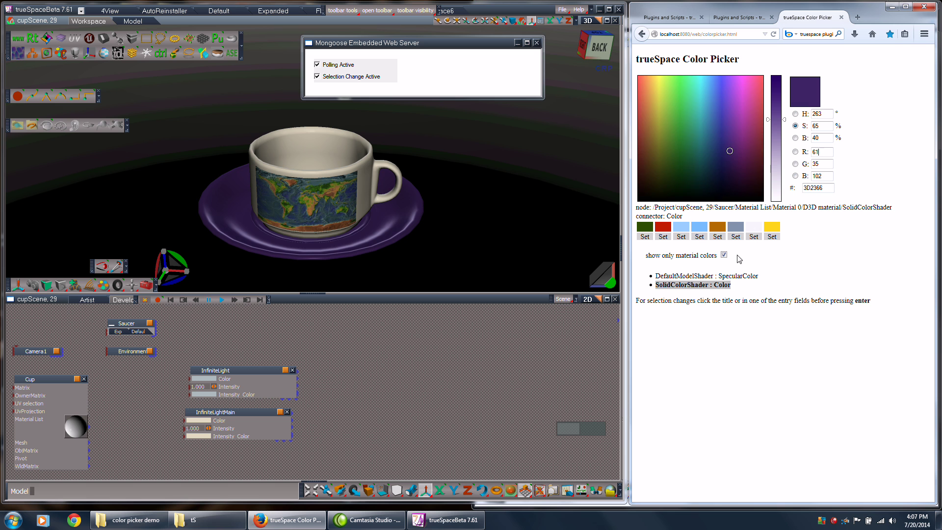
left_click_drag(781, 155, 780, 216)
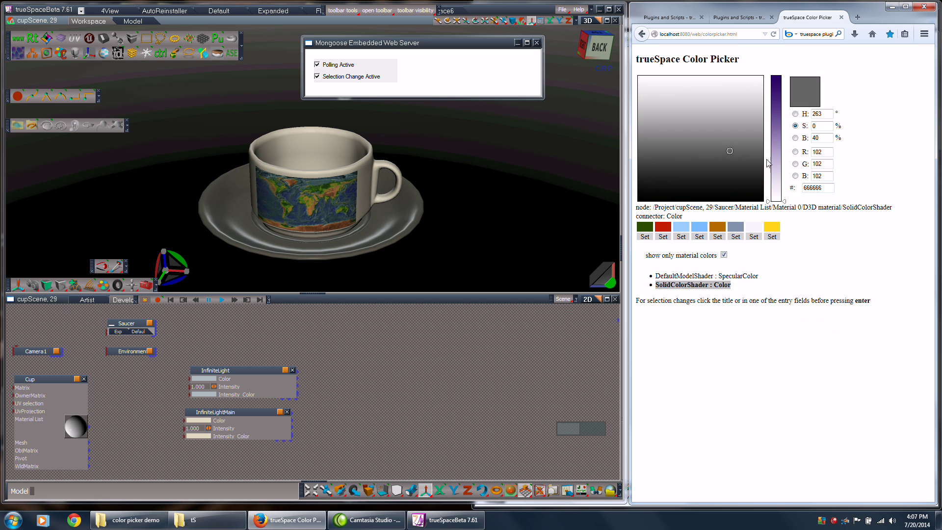
mouse_move(730, 153)
left_mouse_down()
mouse_move(708, 87)
mouse_move(708, 96)
left_mouse_up()
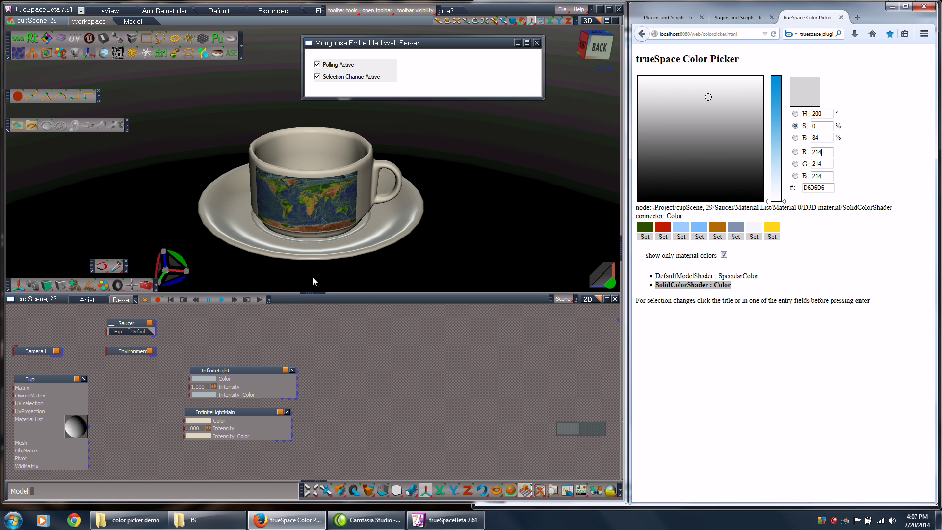
Select the InfiniteLightMain node and set its light color to saturated yellow C9A806 in the color picker.
left_click(228, 413)
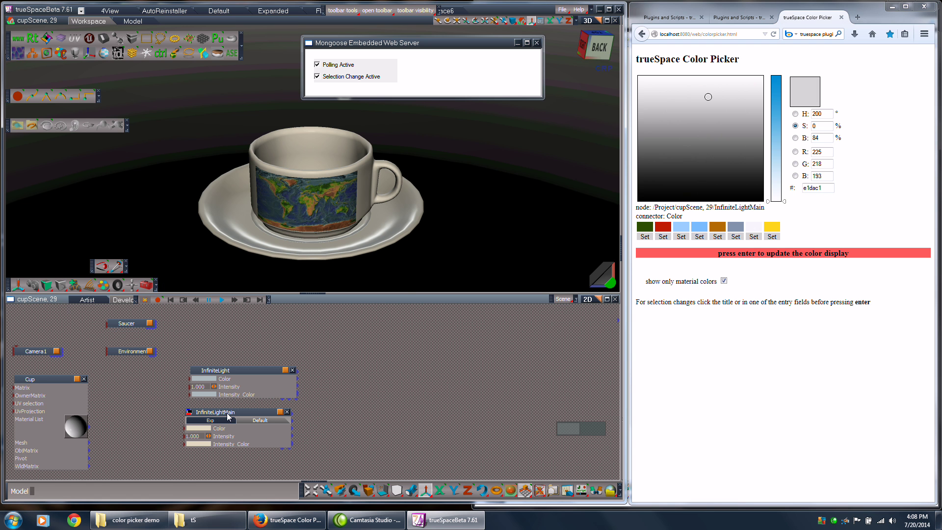
left_click(815, 17)
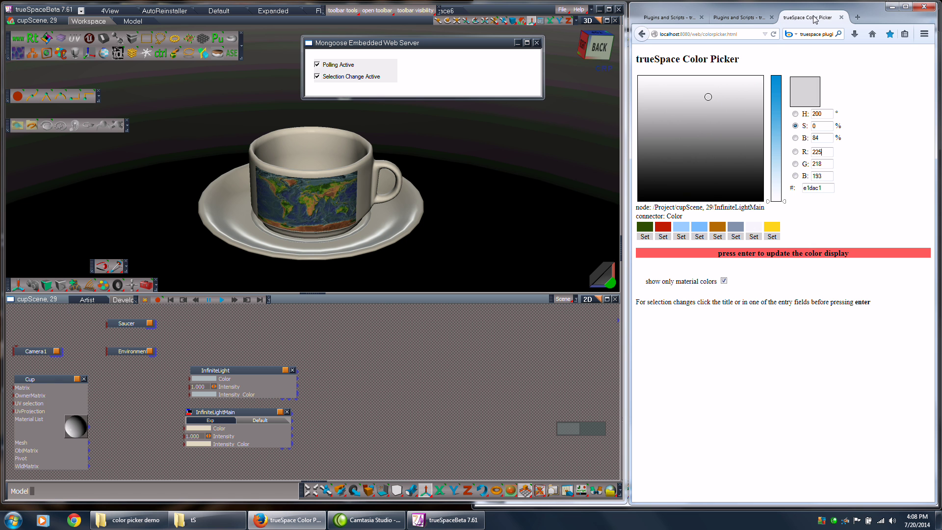
key("Return")
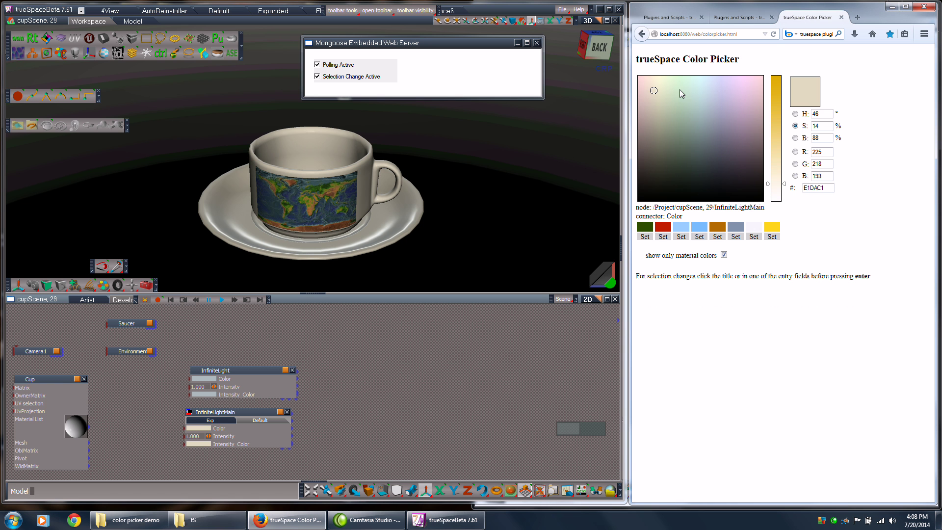
left_click_drag(781, 183, 759, 89)
mouse_move(698, 113)
left_mouse_down()
mouse_move(733, 105)
mouse_move(724, 116)
mouse_move(656, 104)
left_mouse_up()
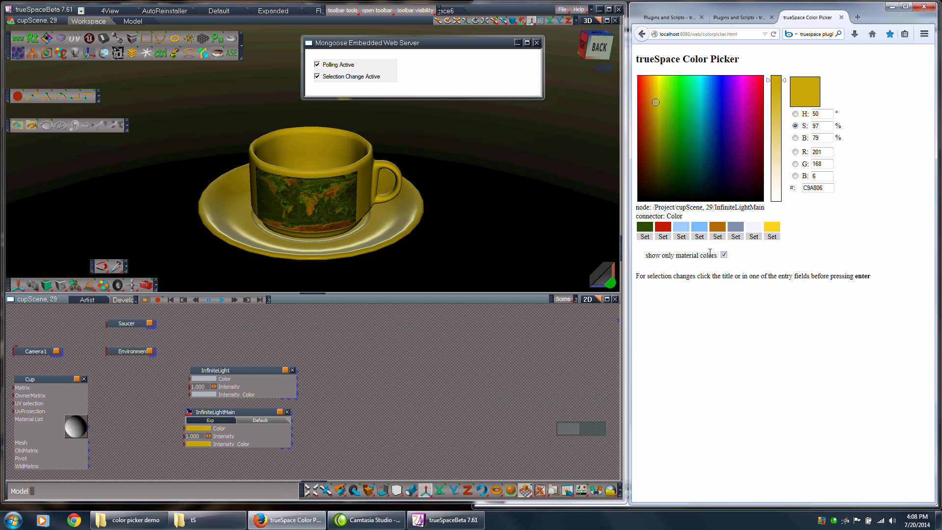
left_click_drag(676, 255, 719, 253)
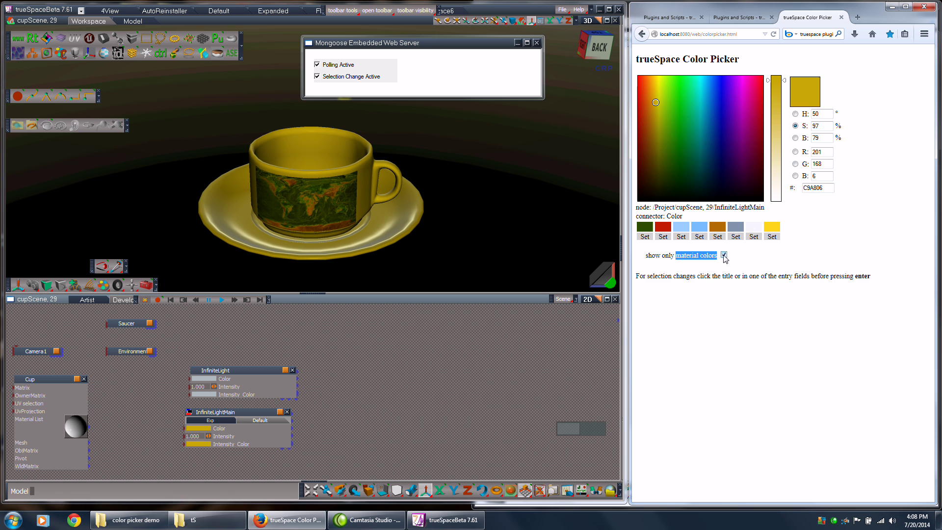
Turn off the material-colors-only filter and fully desaturate the InfiniteLightMain color to gray C9C9C9.
left_click(724, 256)
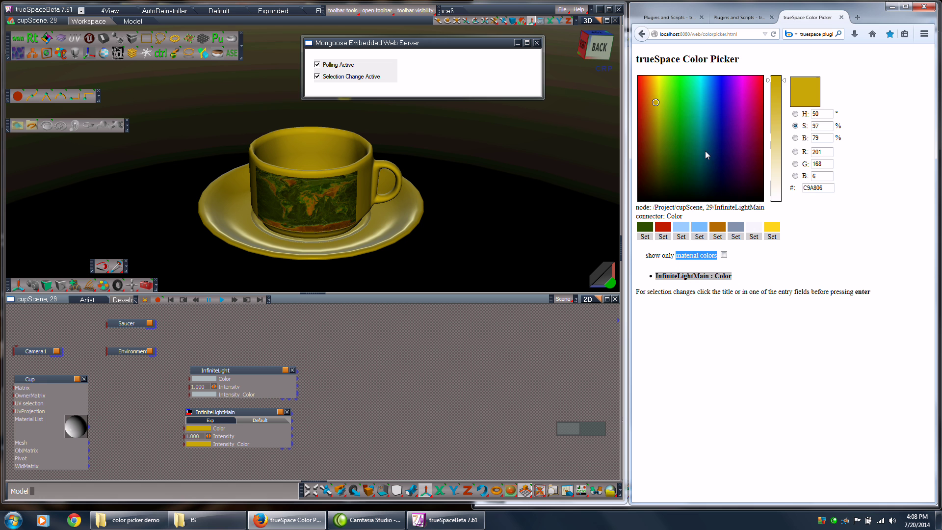
left_click_drag(777, 122, 770, 218)
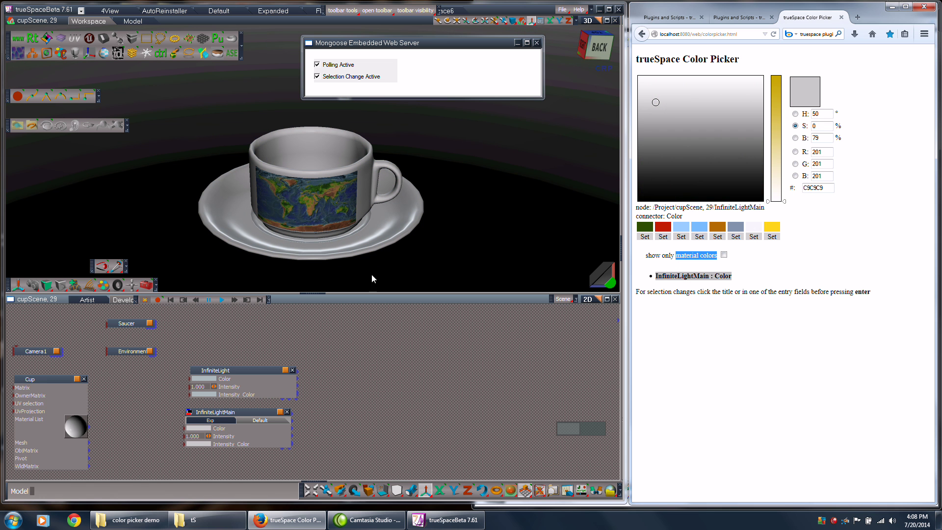
Select the saucer, update the color picker page for it, and apply the saved red swatch C21A00 to its SolidColorShader color.
left_click(227, 212)
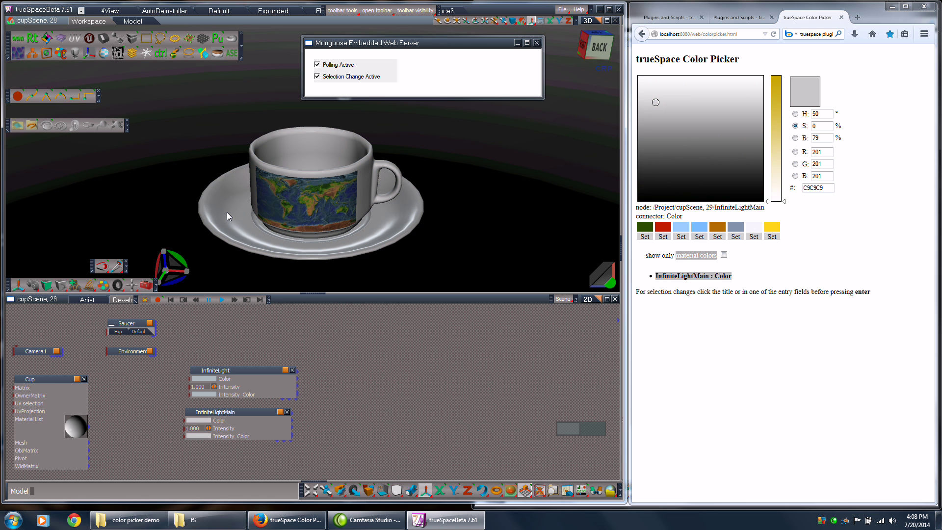
left_click(803, 21)
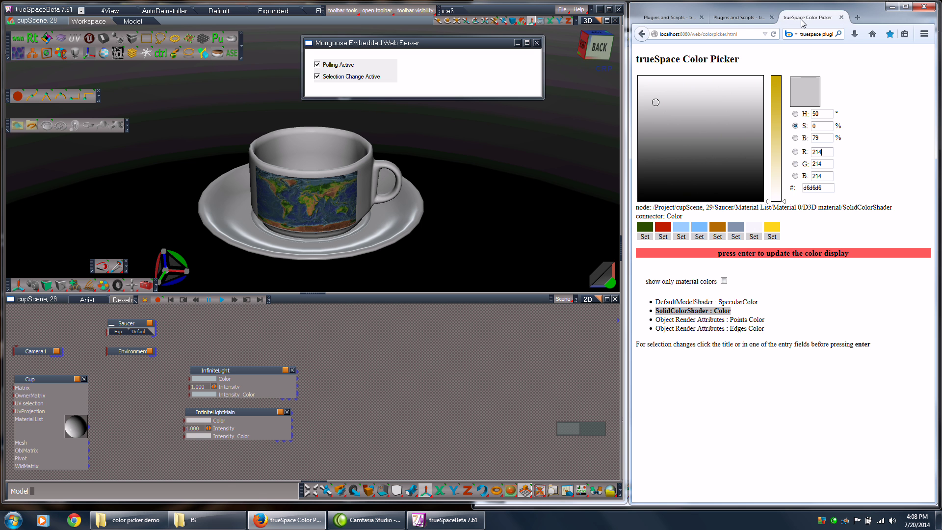
key("Return")
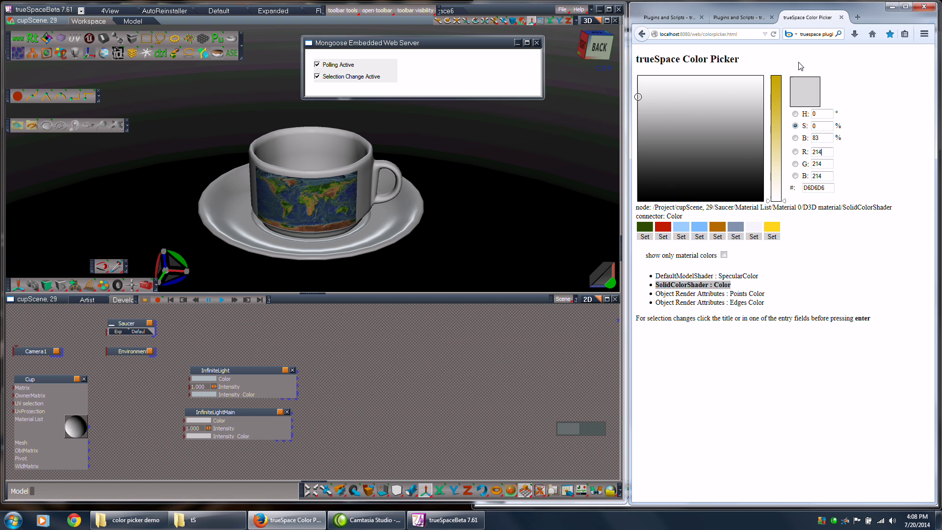
left_click(663, 231)
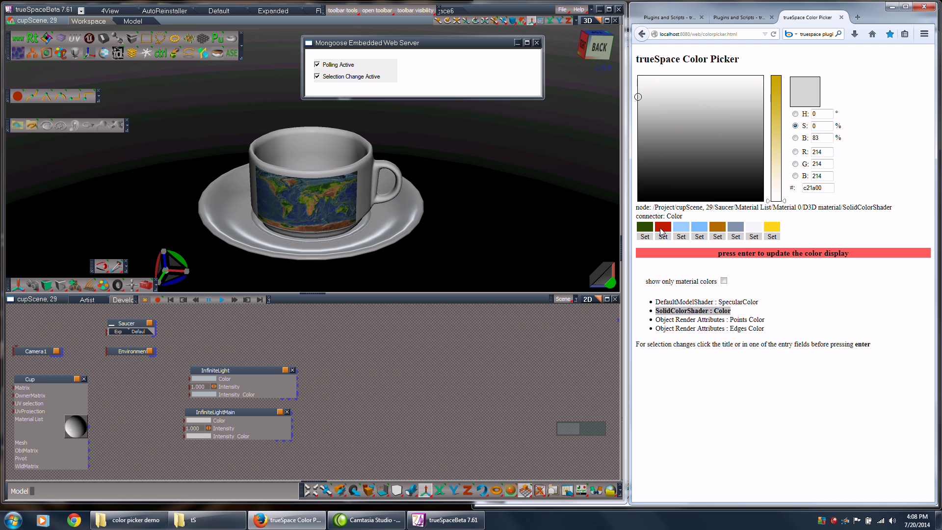
key("Return")
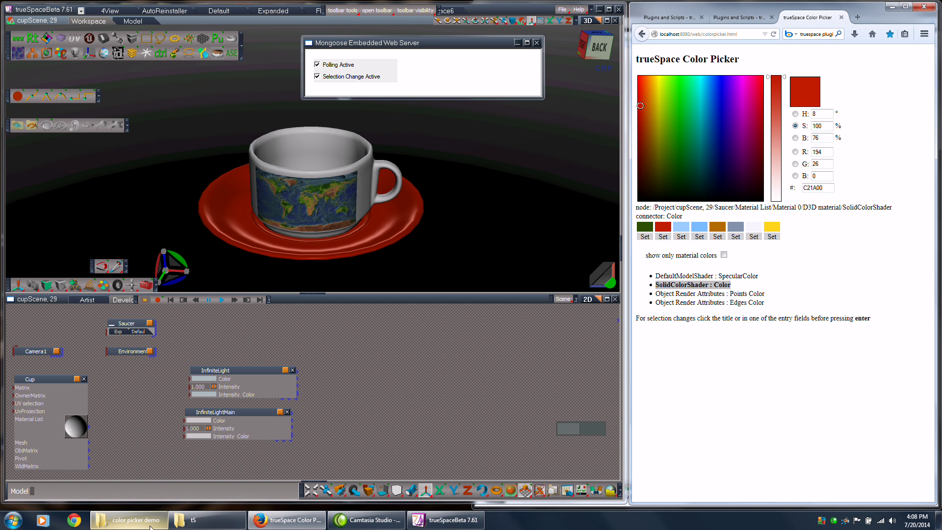
Add Color Picker.RsObj from the color picker demo folder to the scene's link editor, in the empty area beside the light nodes.
left_click(128, 523)
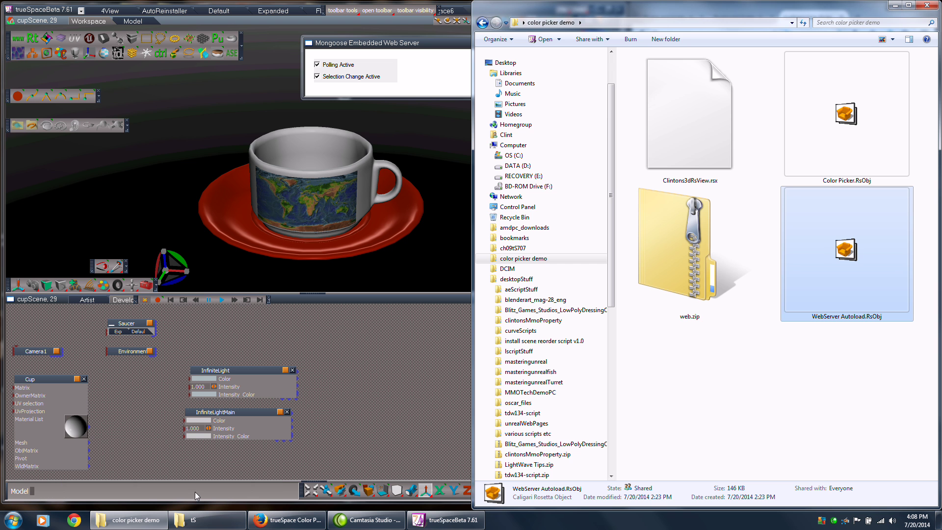
left_click(853, 112)
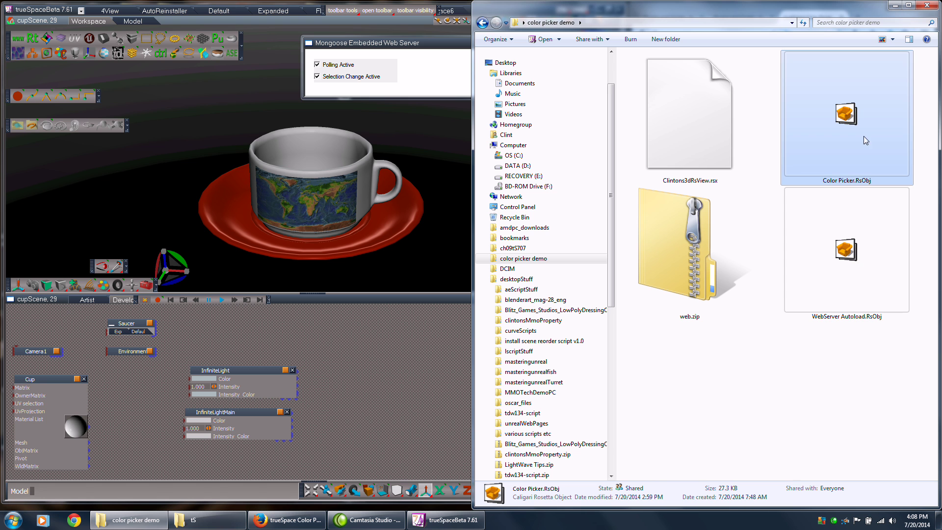
left_click_drag(852, 118, 413, 307)
left_click_drag(315, 345, 325, 331)
left_click(279, 316)
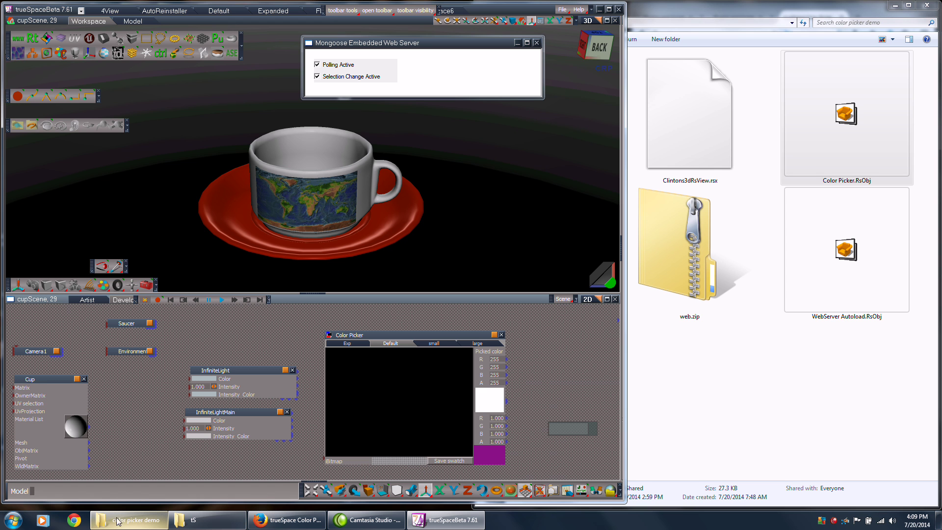
Load Tulips.jpg from the Sample Pictures folder as the Color Picker object's image.
mouse_move(164, 521)
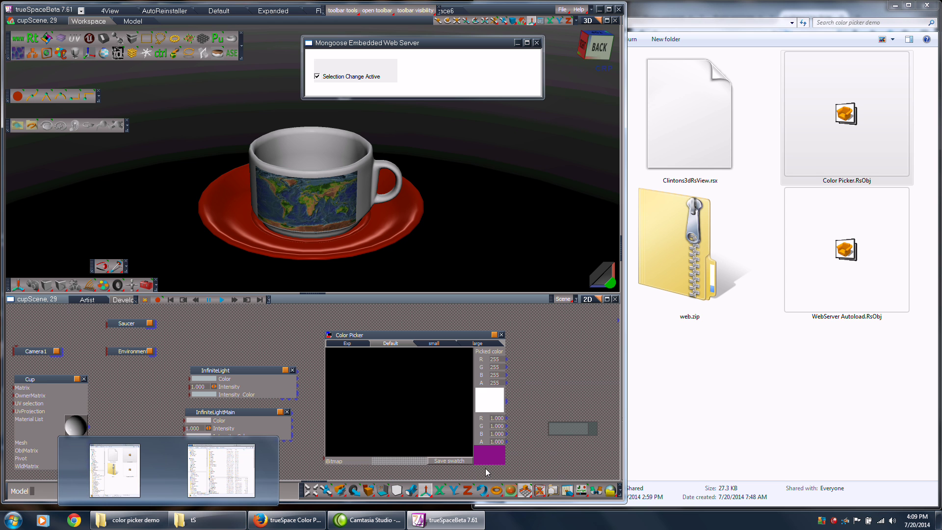
left_click(495, 455)
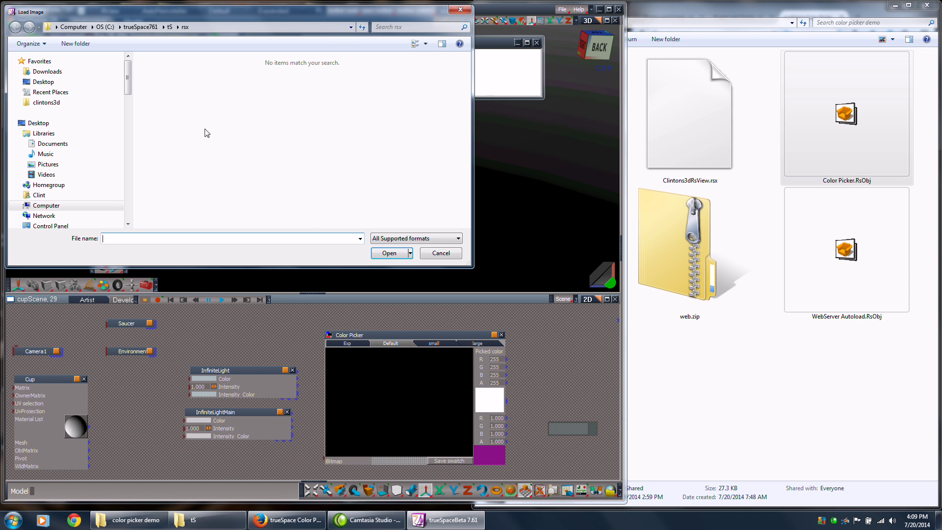
left_click(69, 164)
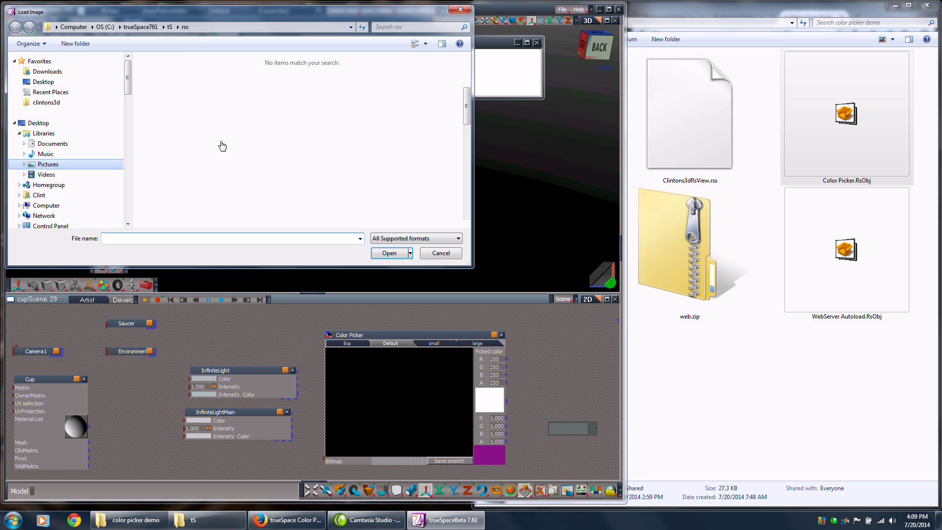
left_click_drag(468, 114, 468, 122)
double_click(181, 110)
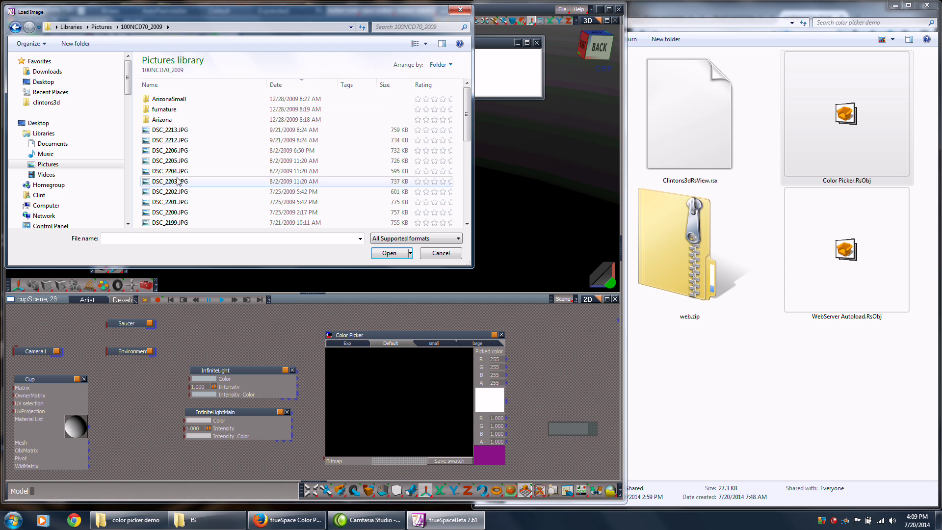
left_click(15, 26)
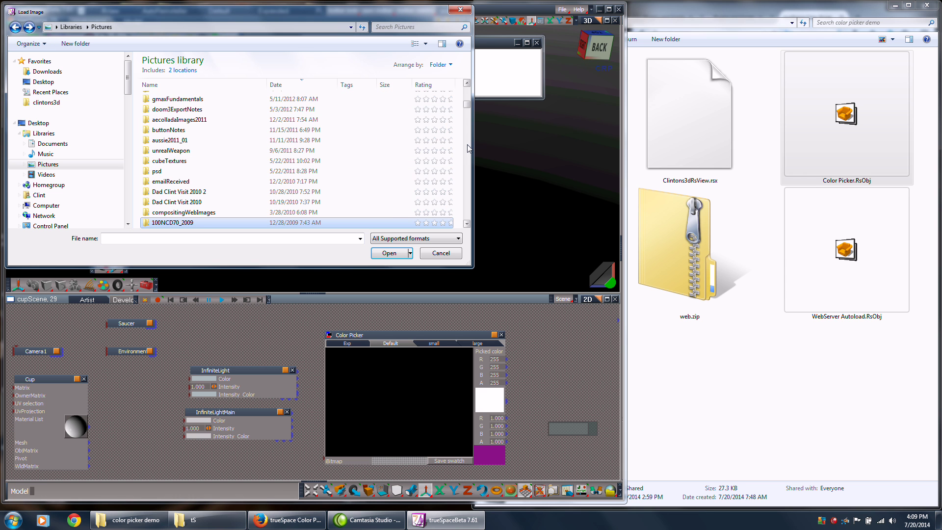
scroll(469, 150, "down", 4)
left_click(172, 117)
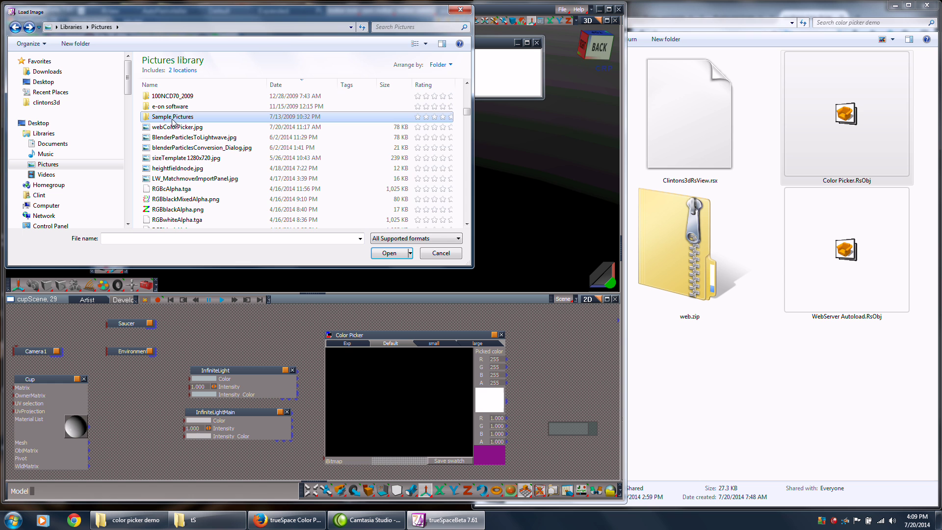
double_click(173, 117)
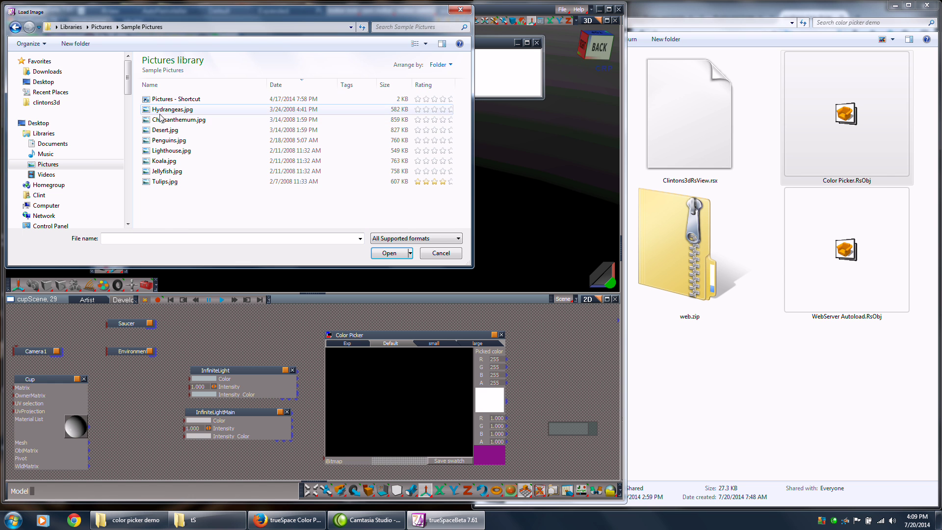
left_click(167, 172)
left_click(167, 180)
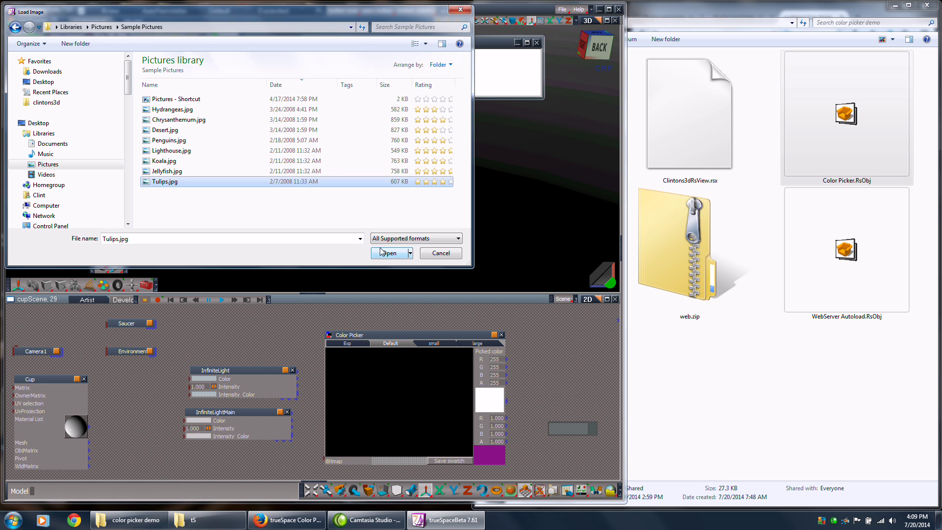
left_click(385, 252)
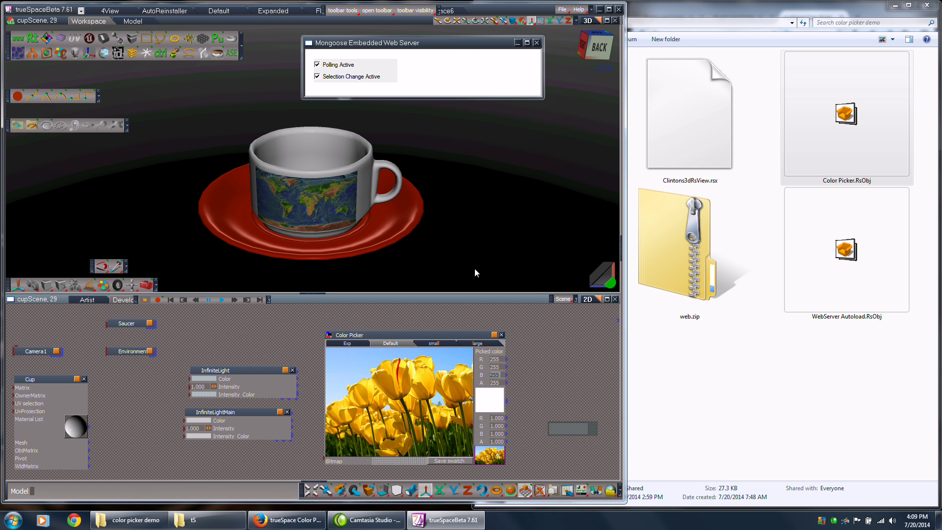
Bring the browser's color picker page back into view, sample the light blue sky in the tulip image, and save it as a swatch.
left_click_drag(420, 375, 420, 385)
left_click(285, 520)
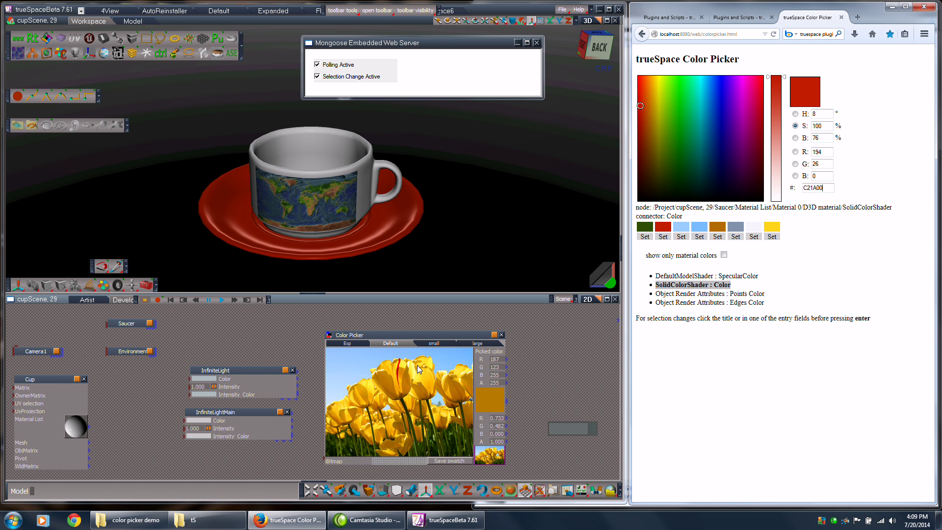
left_click(341, 356)
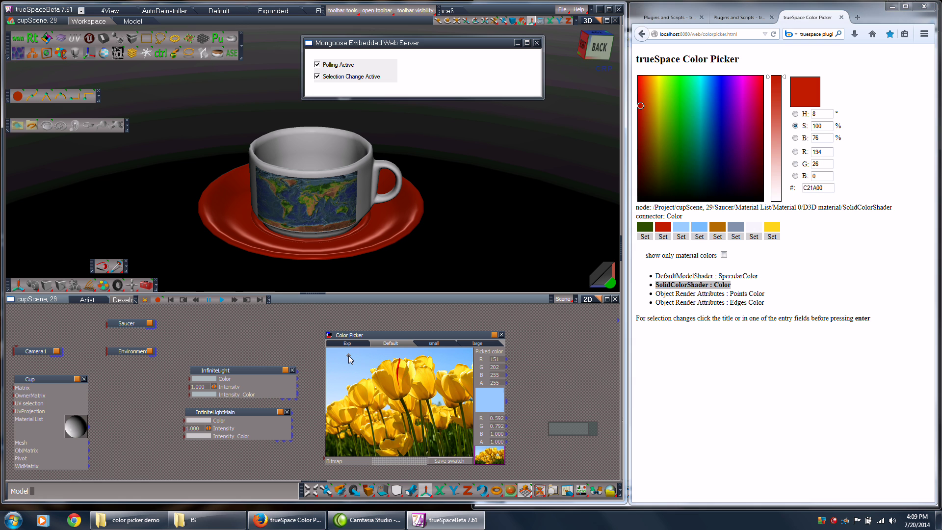
left_click(455, 461)
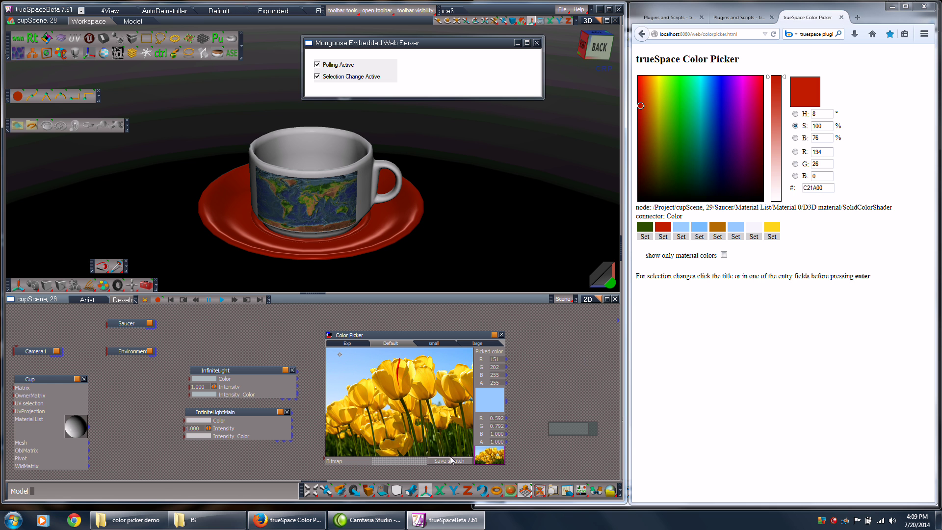
Sample a yellow petal and the dark green foliage in the tulip image, saving each color as a swatch.
left_click(386, 366)
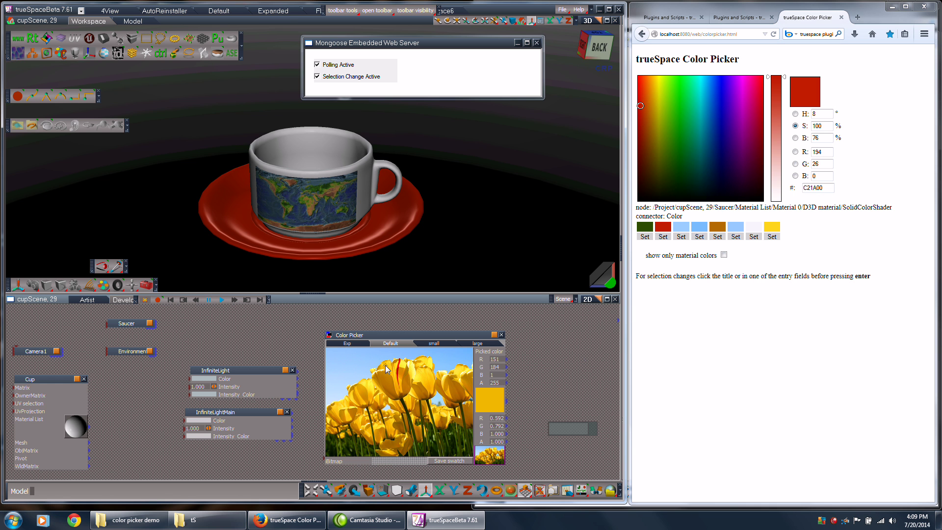
left_click(455, 462)
left_click(451, 442)
left_click(457, 460)
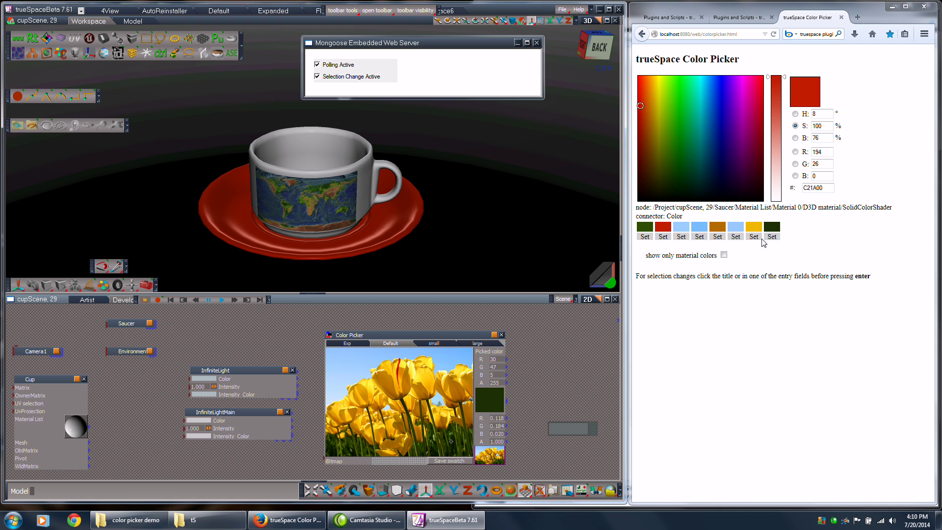
Sample the red streak on the middle tulip, RGB 186, 1, 0, and save it as a swatch.
left_click(400, 373)
left_click_drag(398, 369, 400, 371)
left_click(398, 370)
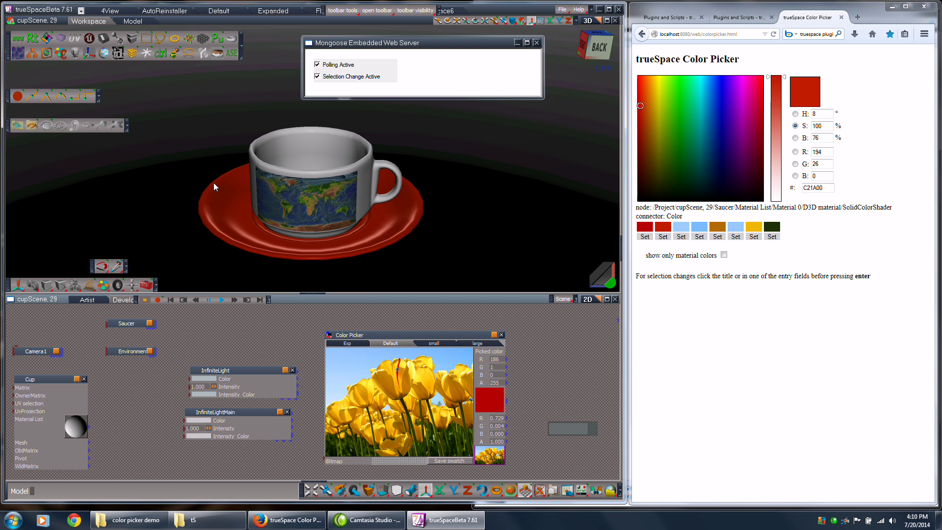
Reselect the saucer, update the page's color display, and change the saucer's SolidColorShader color to green 098C00.
left_click(215, 195)
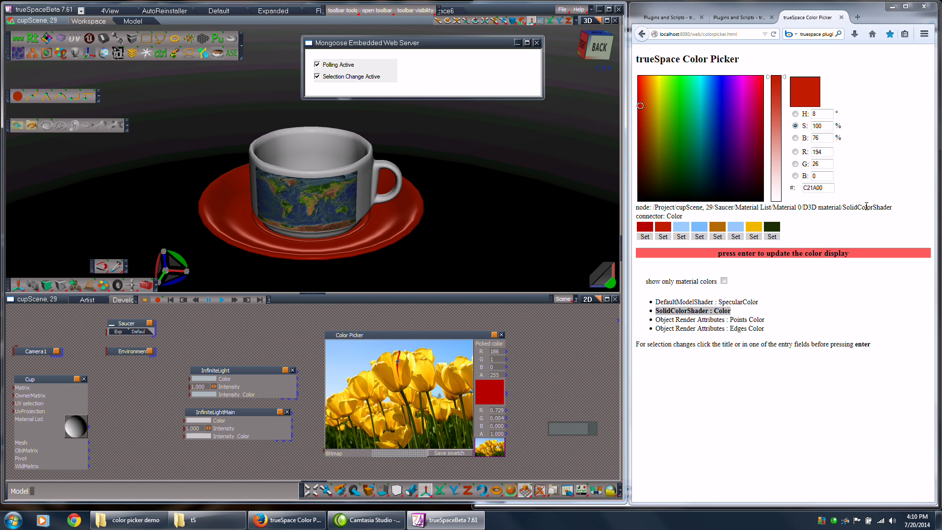
left_click(802, 22)
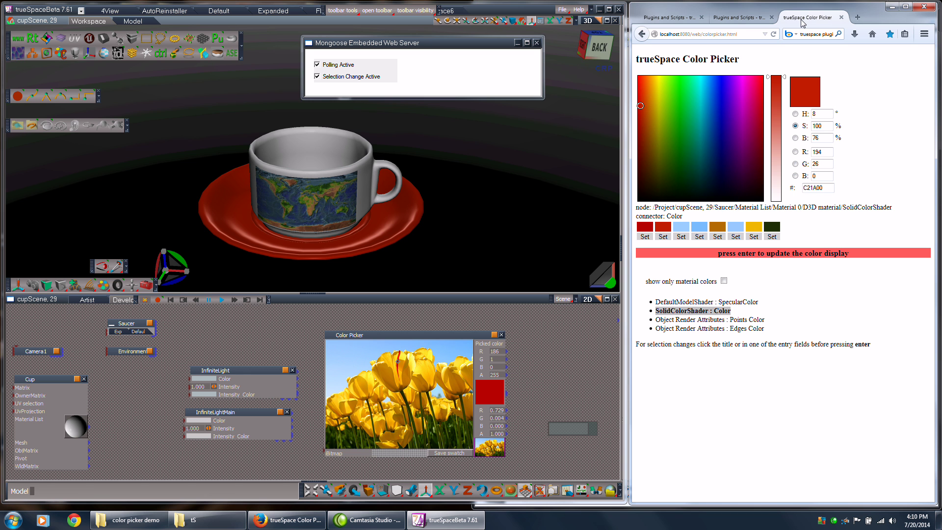
key("Return")
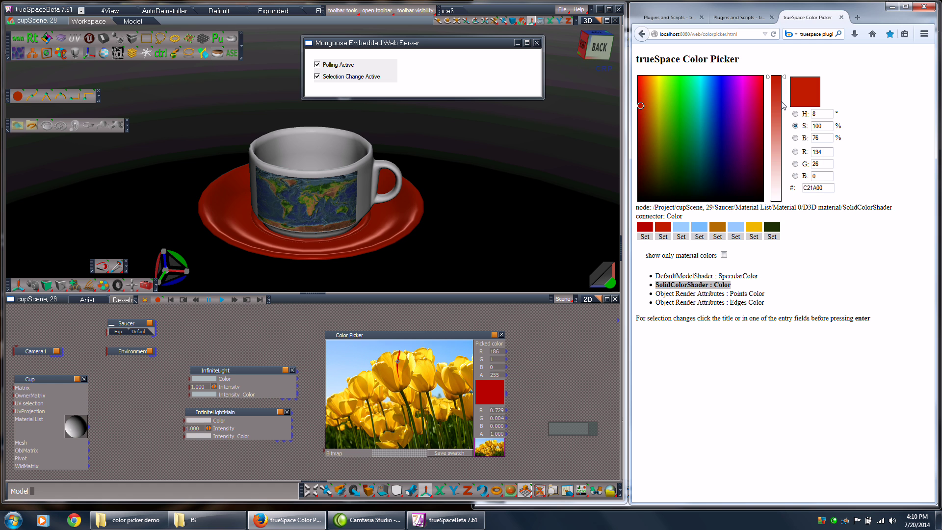
mouse_move(698, 120)
left_mouse_down()
mouse_move(726, 115)
mouse_move(678, 131)
left_mouse_up()
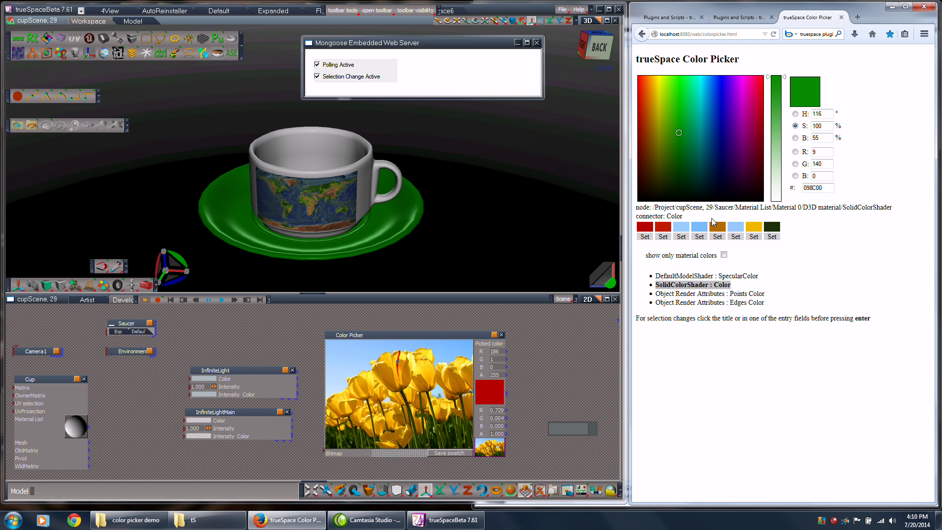
Apply the saved blue swatch 79BEFF to the saucer and raise its saturation to 64%, giving 5BB0FF.
left_click(700, 227)
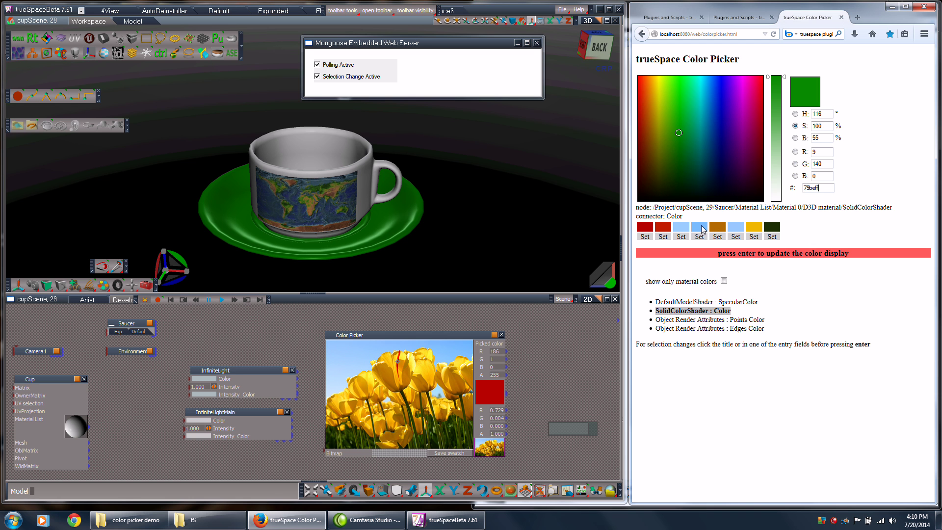
key("Return")
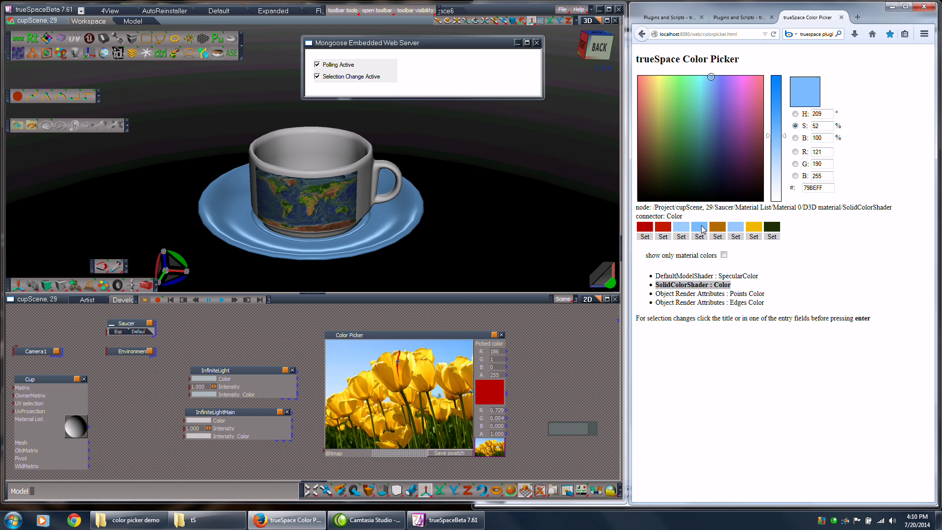
mouse_move(776, 115)
left_mouse_down()
mouse_move(776, 104)
mouse_move(776, 122)
left_mouse_up()
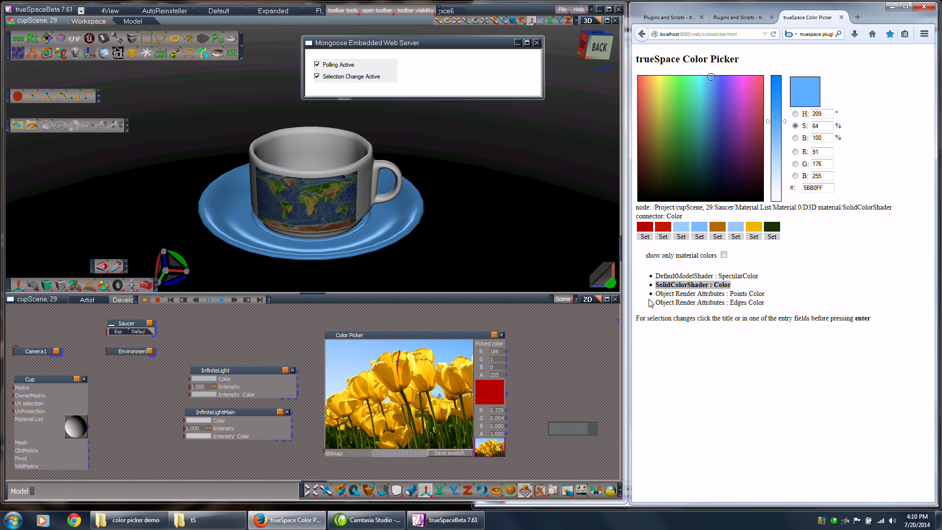
Choose the saucer's Object Render Attributes Points Color and update the color display for it.
left_click_drag(676, 254, 704, 255)
left_click_drag(660, 294, 765, 297)
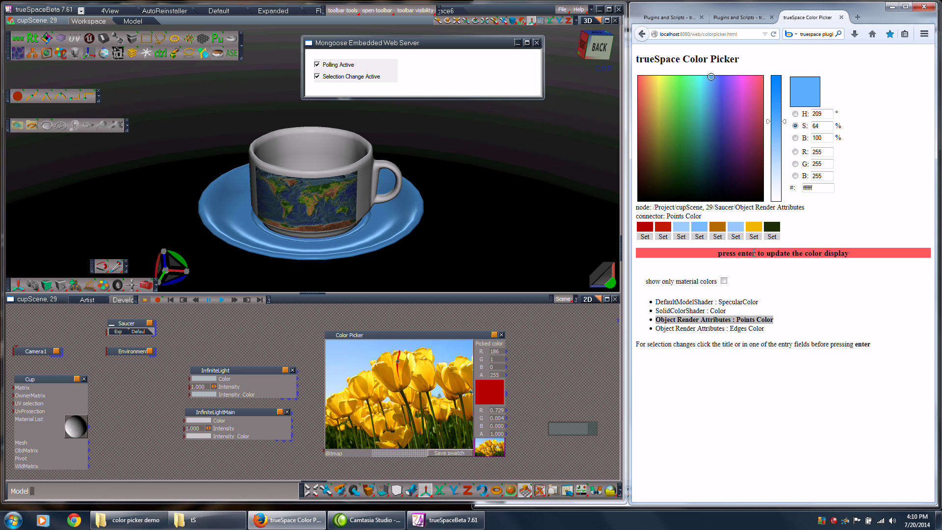
left_click(828, 167)
left_click(822, 177)
key("Return")
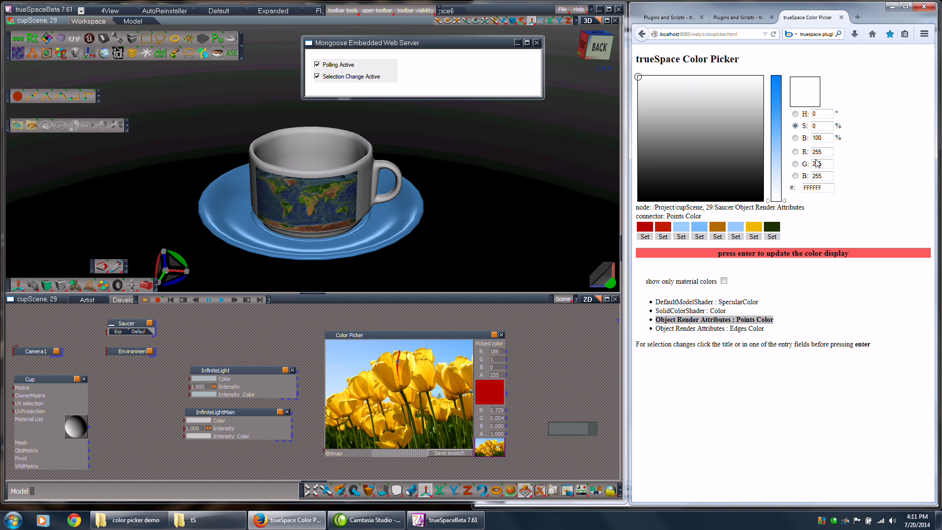
key("Return")
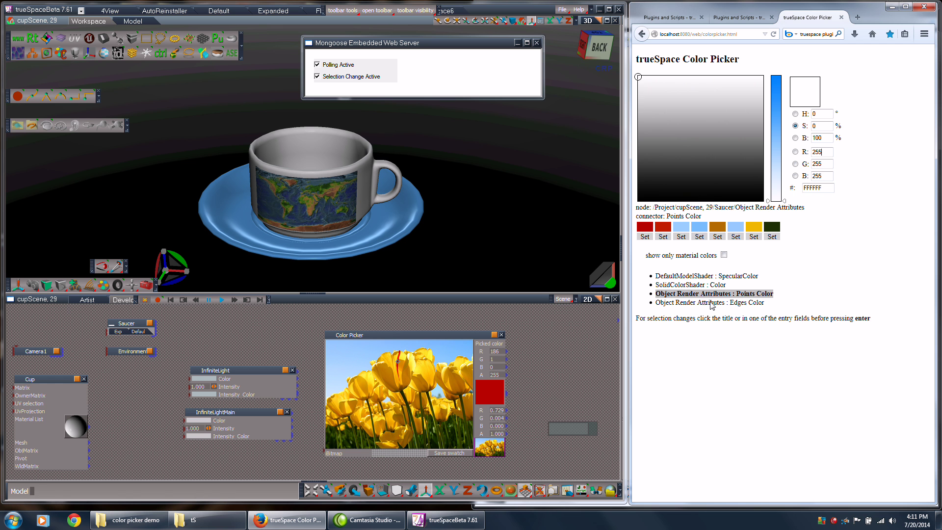
Limit the connector list to material colors and save magenta D831CA in the first swatch.
left_click(724, 255)
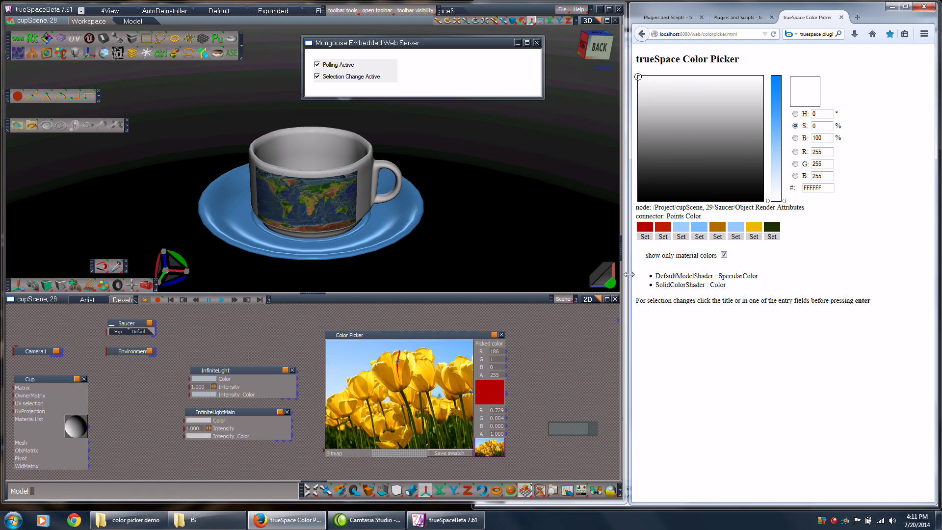
left_click_drag(708, 136, 734, 162)
left_click_drag(775, 89, 776, 109)
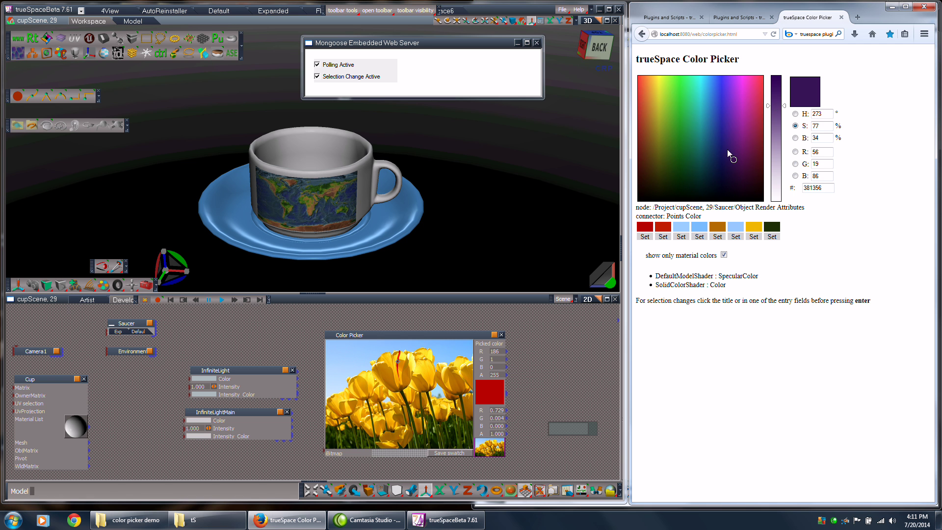
left_click(744, 95)
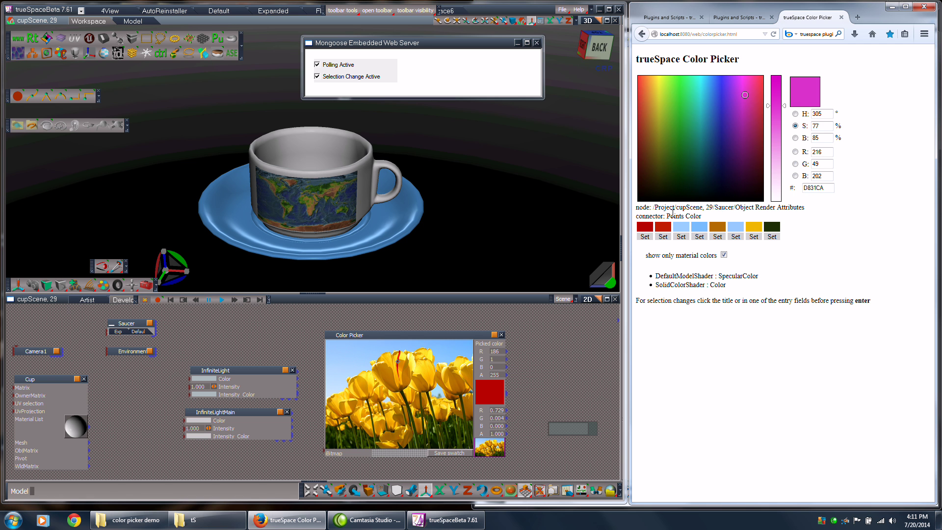
left_click(645, 237)
Select the cup in the scene and update the page's color display for it.
left_click(296, 173)
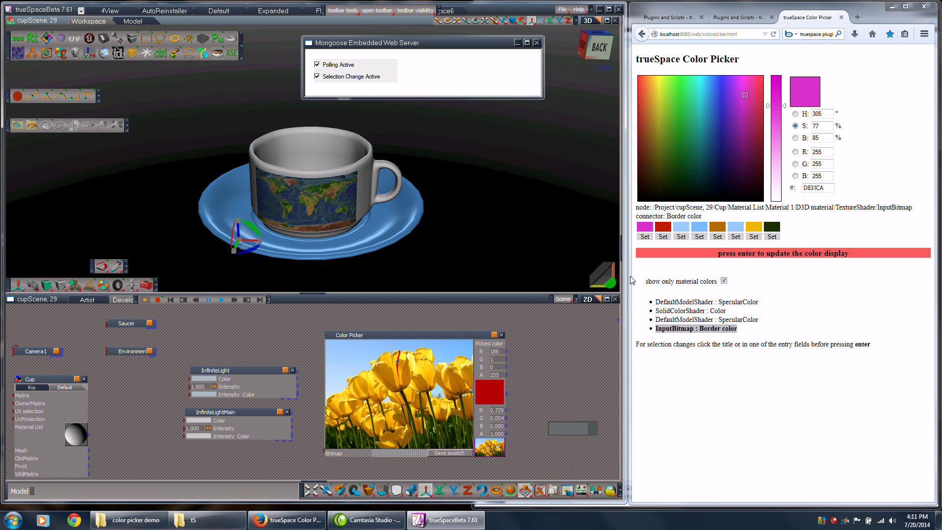
left_click(805, 21)
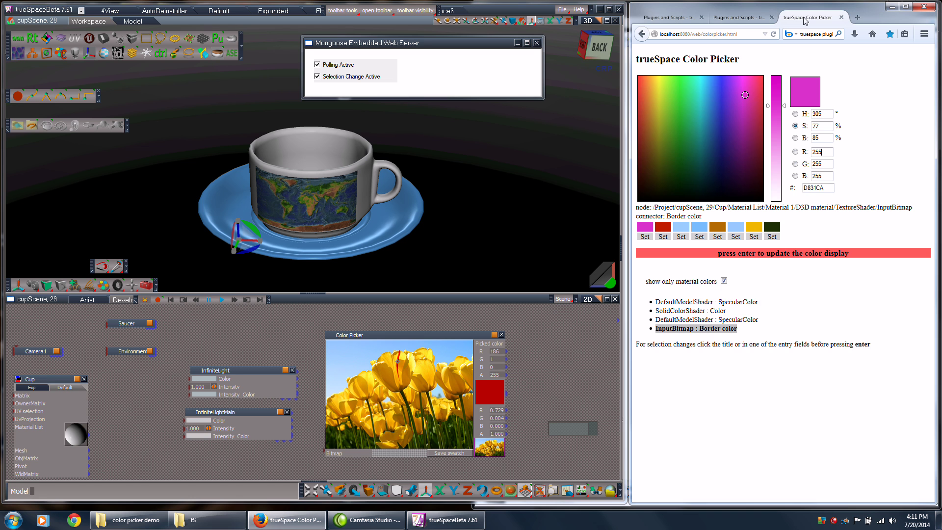
key("Return")
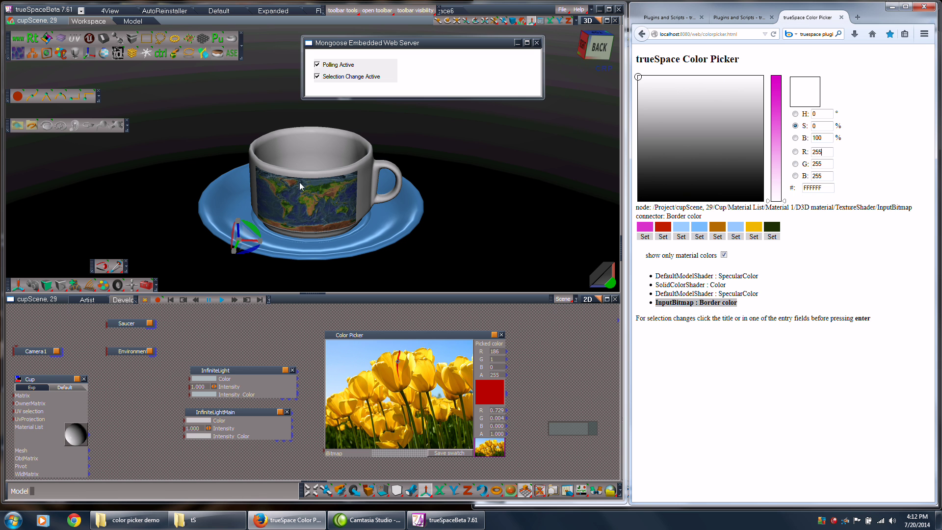
Choose the cup's SolidColorShader Color and raise its saturation to 49%, giving F27B7B.
left_click(685, 285)
key("Return")
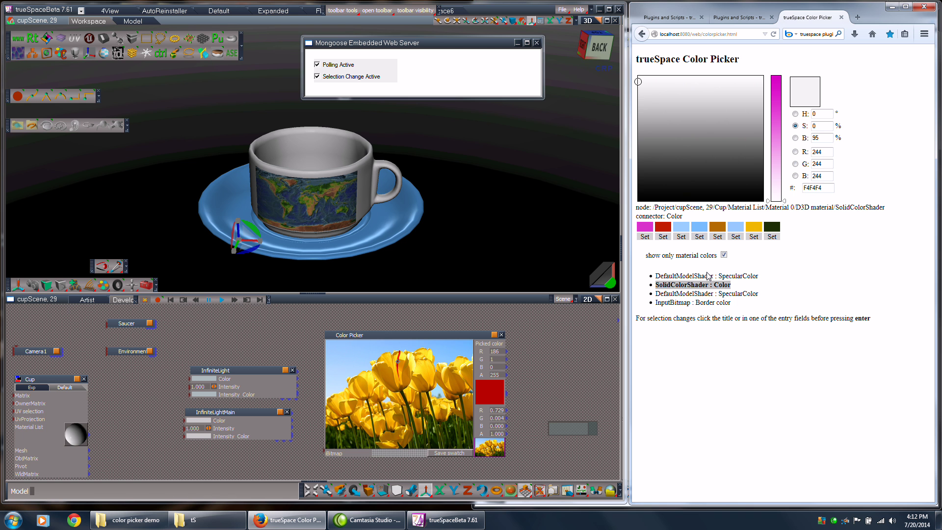
mouse_move(779, 128)
left_mouse_down()
mouse_move(777, 98)
mouse_move(773, 178)
mouse_move(775, 143)
left_mouse_up()
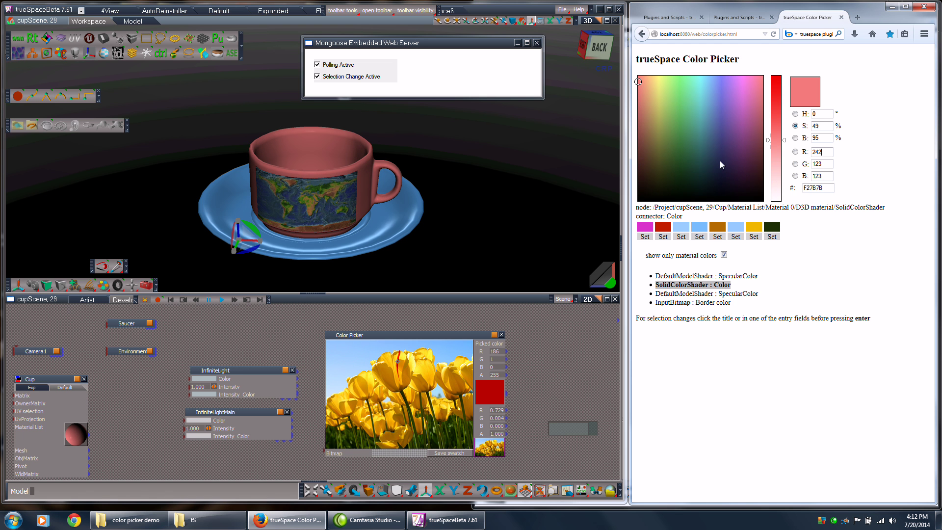